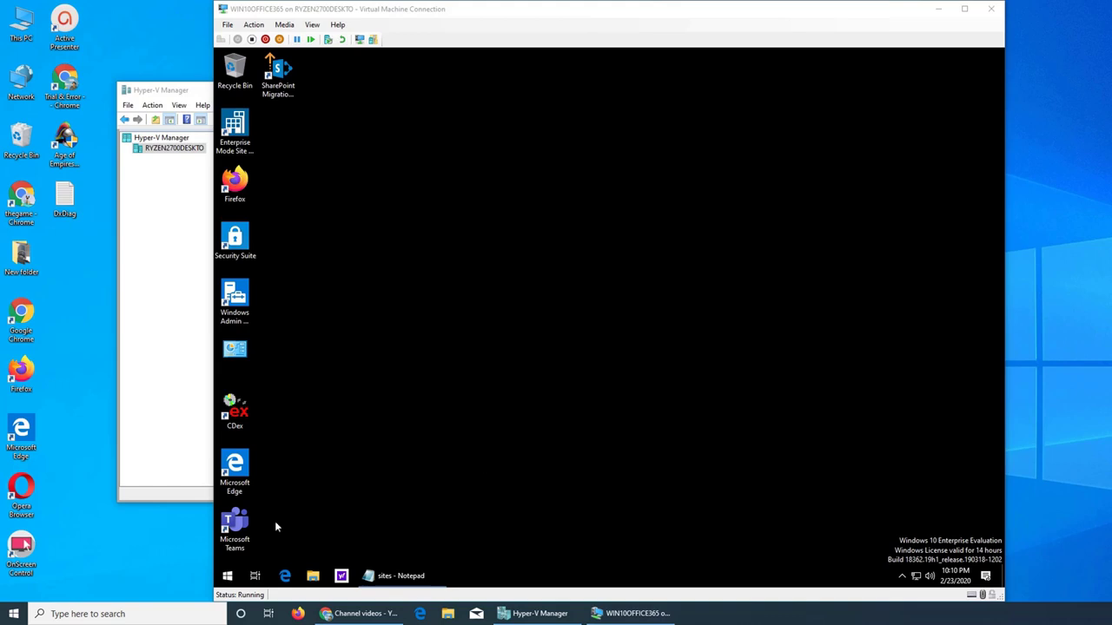
- Search the VM's Start menu for "power" to list the power settings results
click(224, 580)
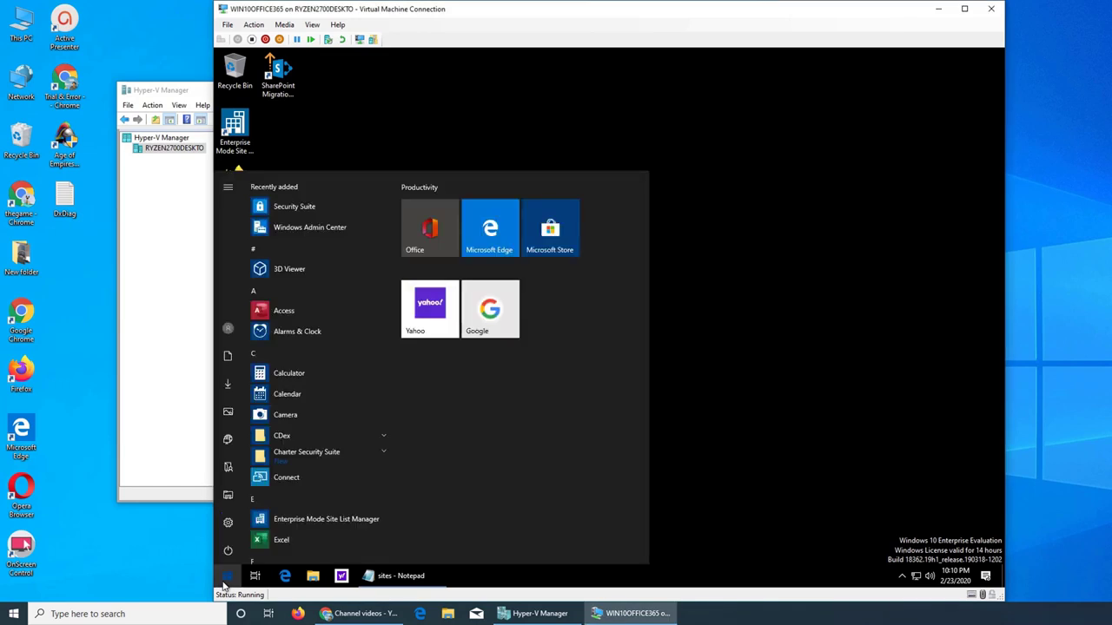
text(power)
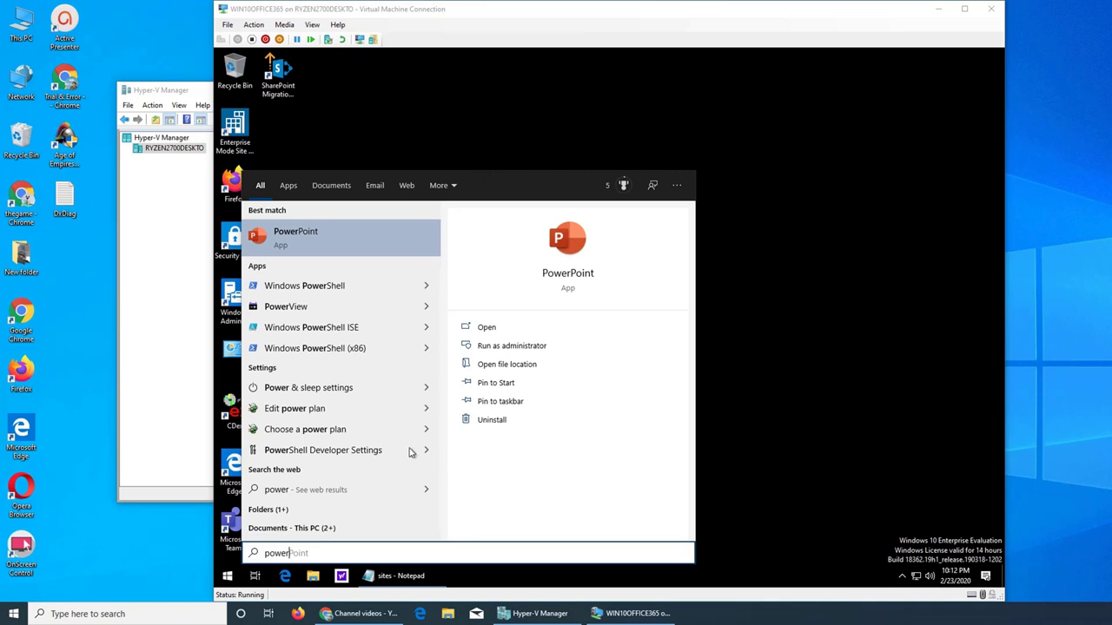
- On Power & sleep, try Best performance and Best energy savings, return to Better performance, and open Power Options
click(356, 390)
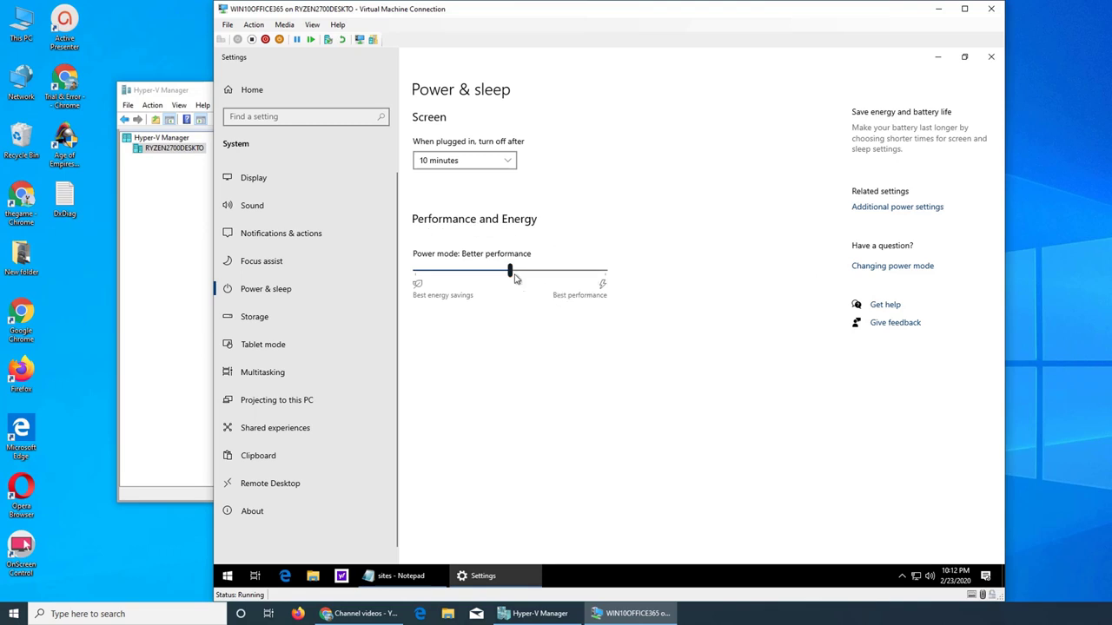
click(606, 276)
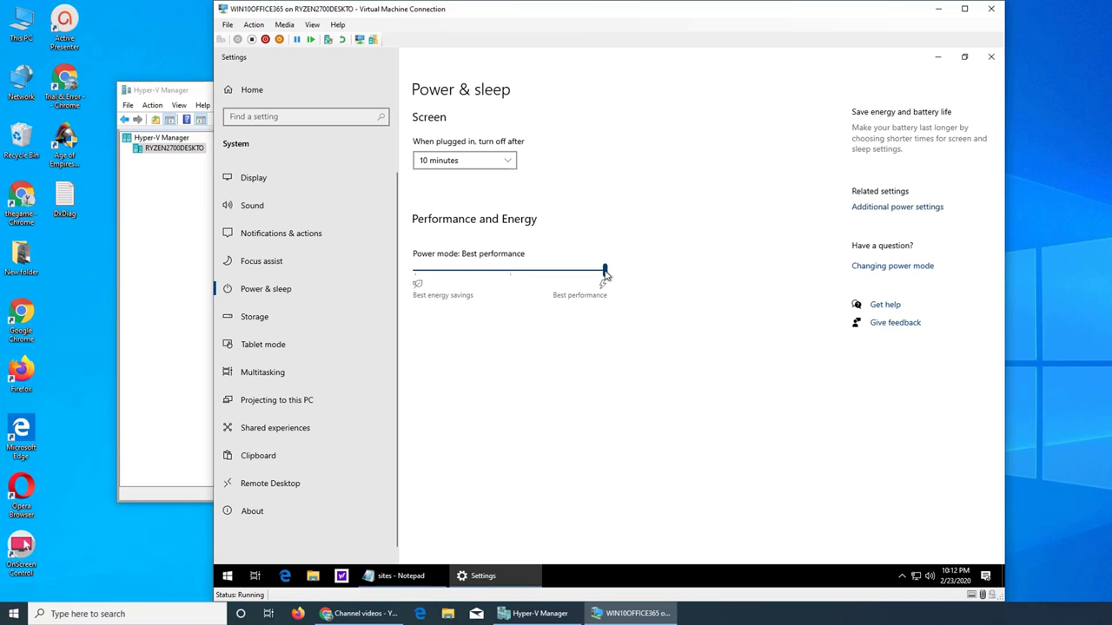
click(512, 273)
click(416, 274)
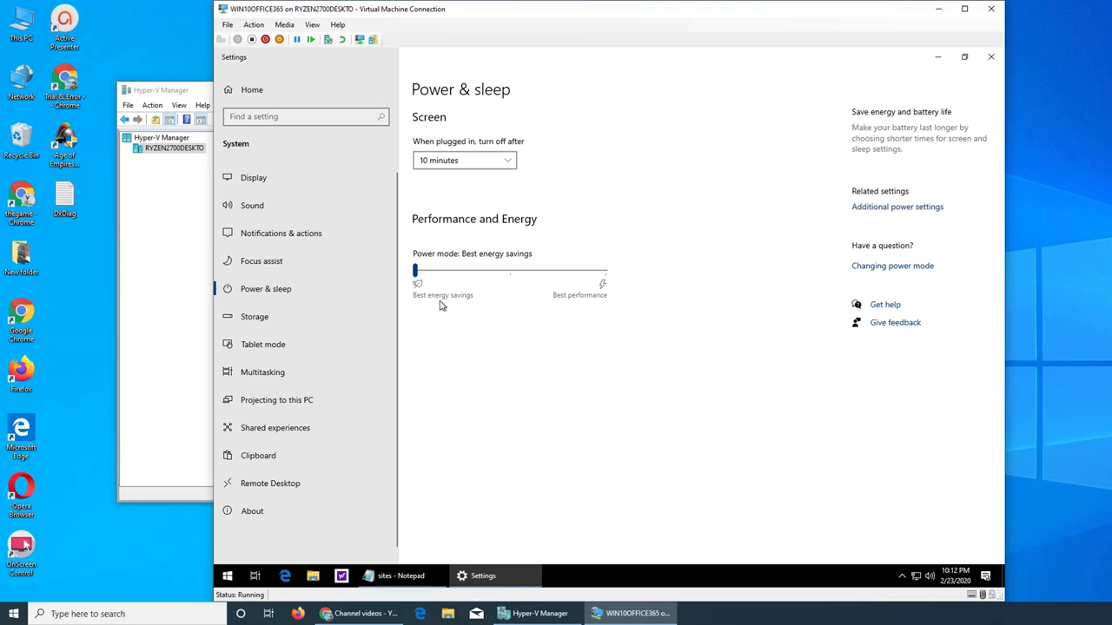
click(511, 273)
click(875, 207)
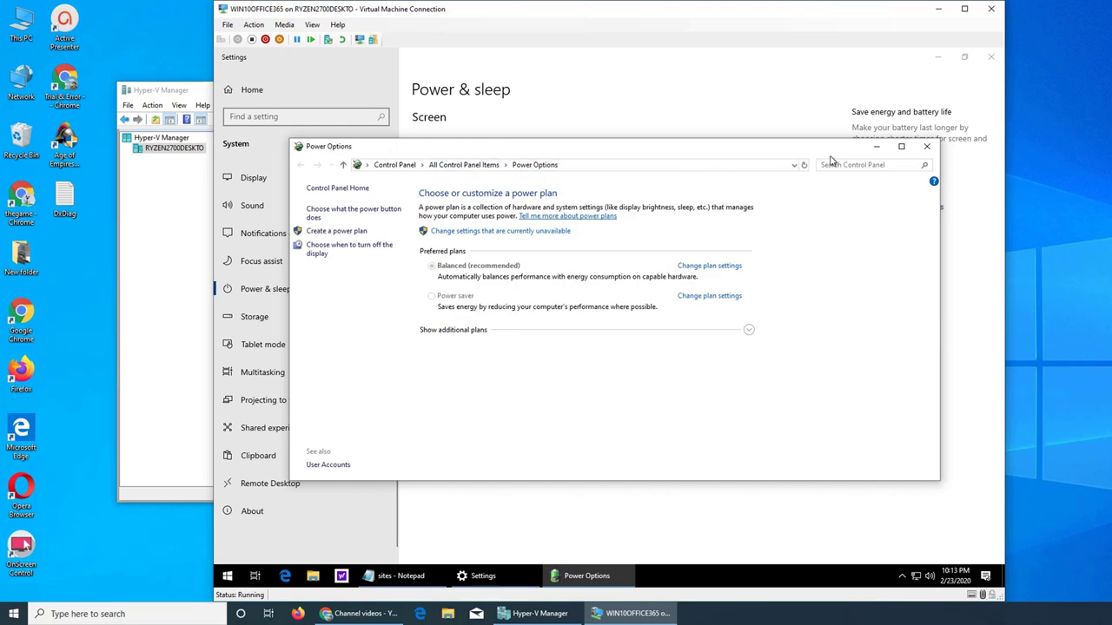
- View the Changing power mode help page in the browser, then close it
click(792, 126)
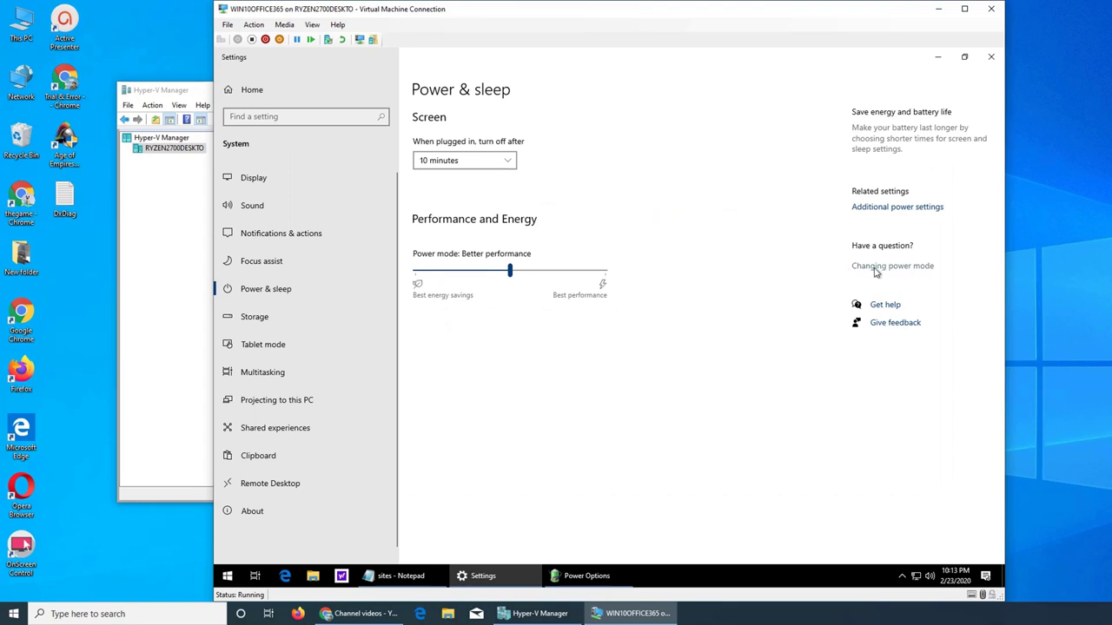
click(875, 267)
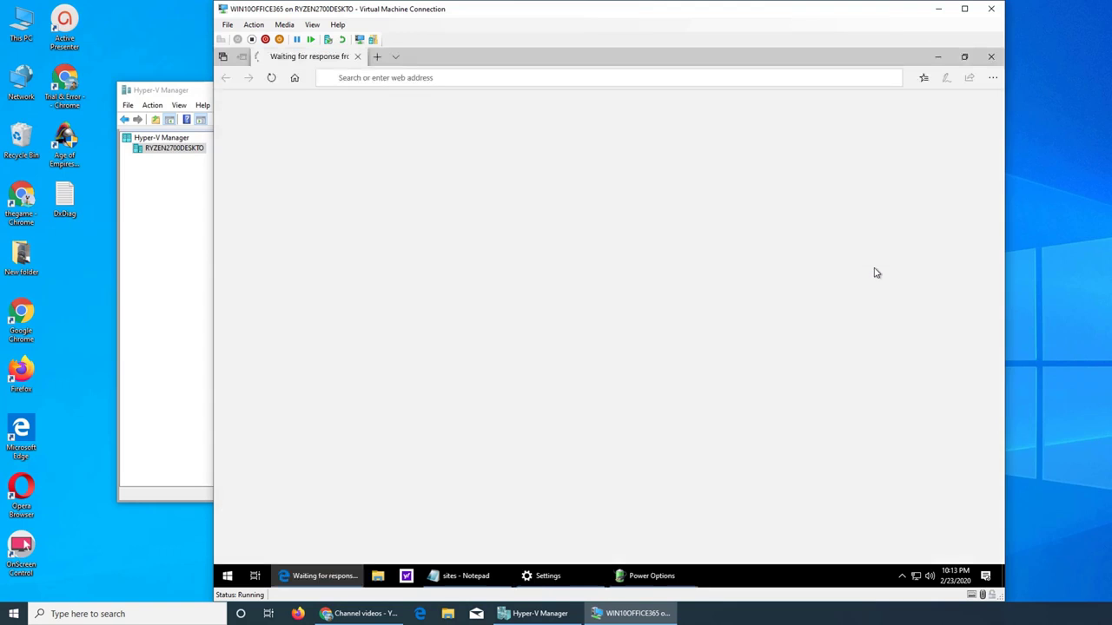
key(alt+F4)
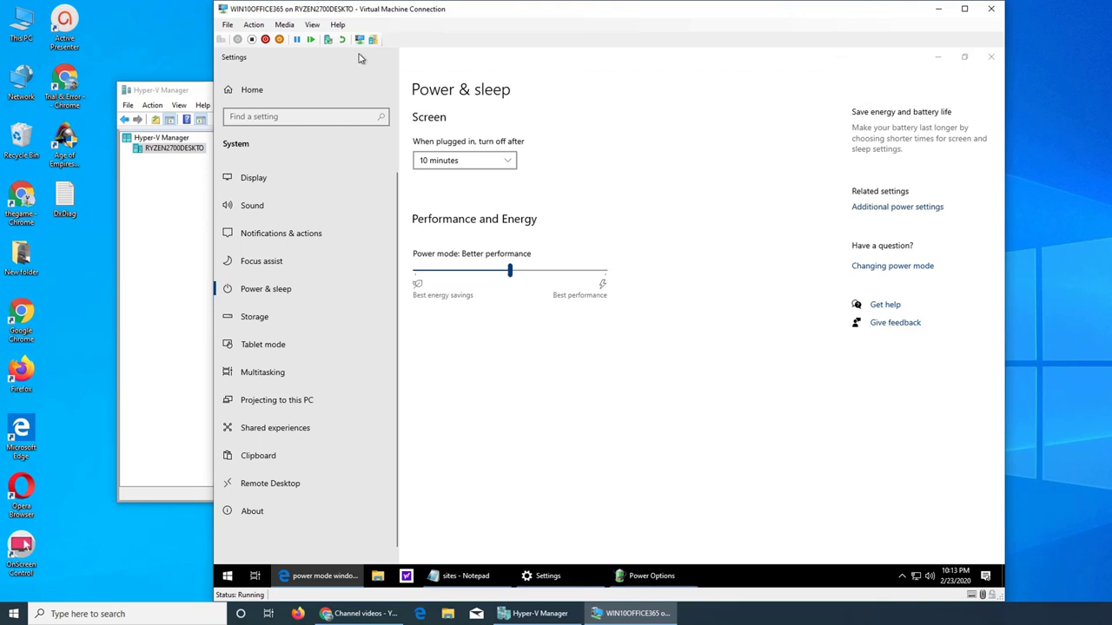
- Bring Power Options to the front, make it taller, and minimize Settings
click(580, 576)
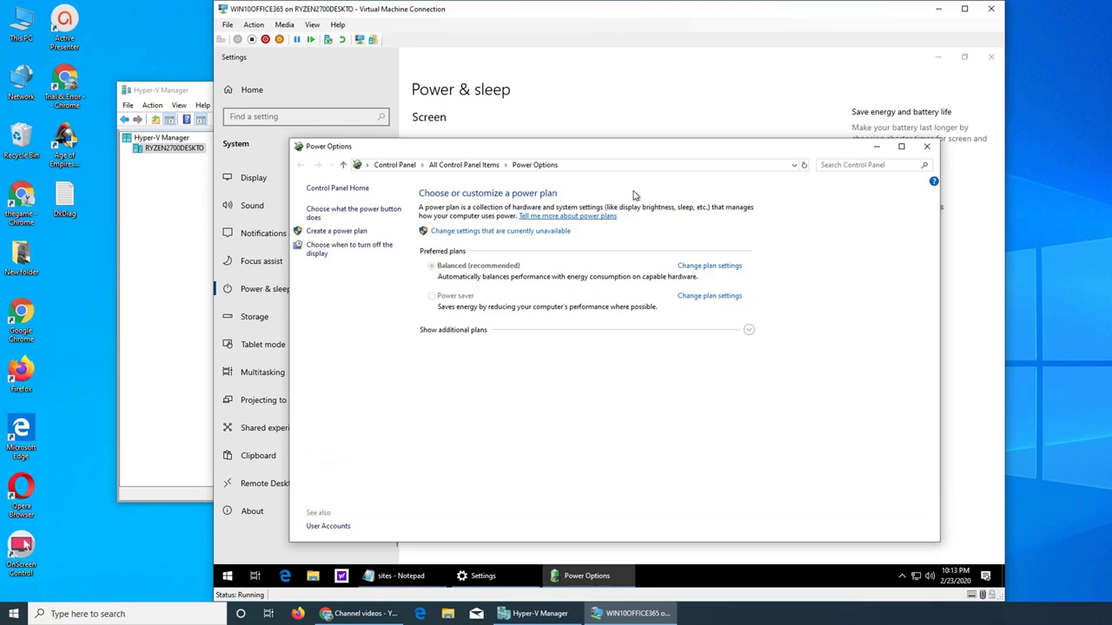
click(591, 139)
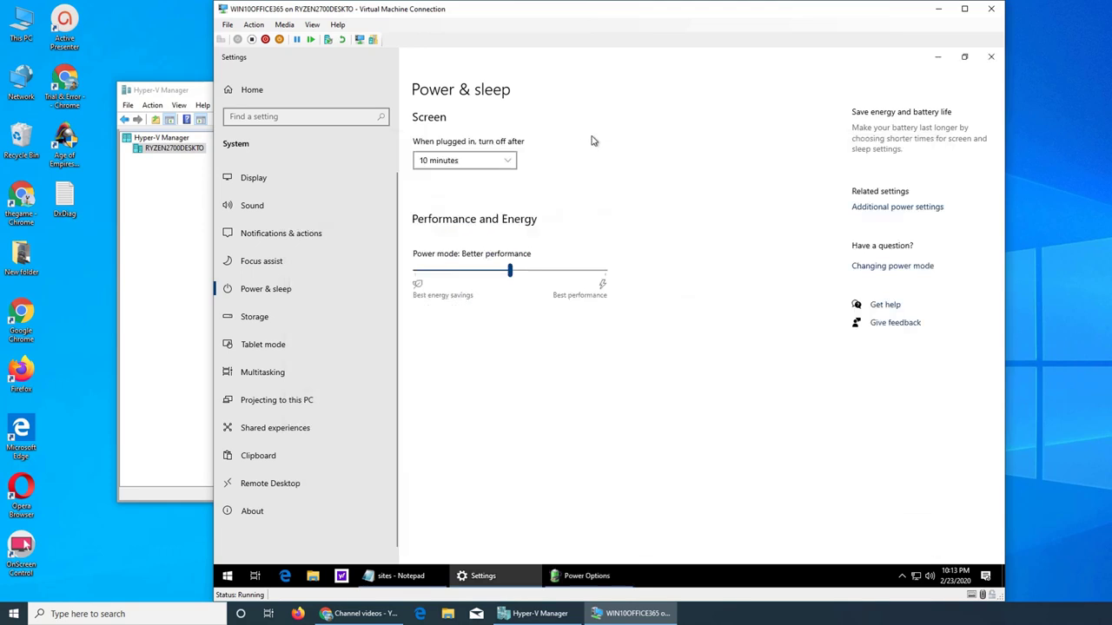
click(581, 575)
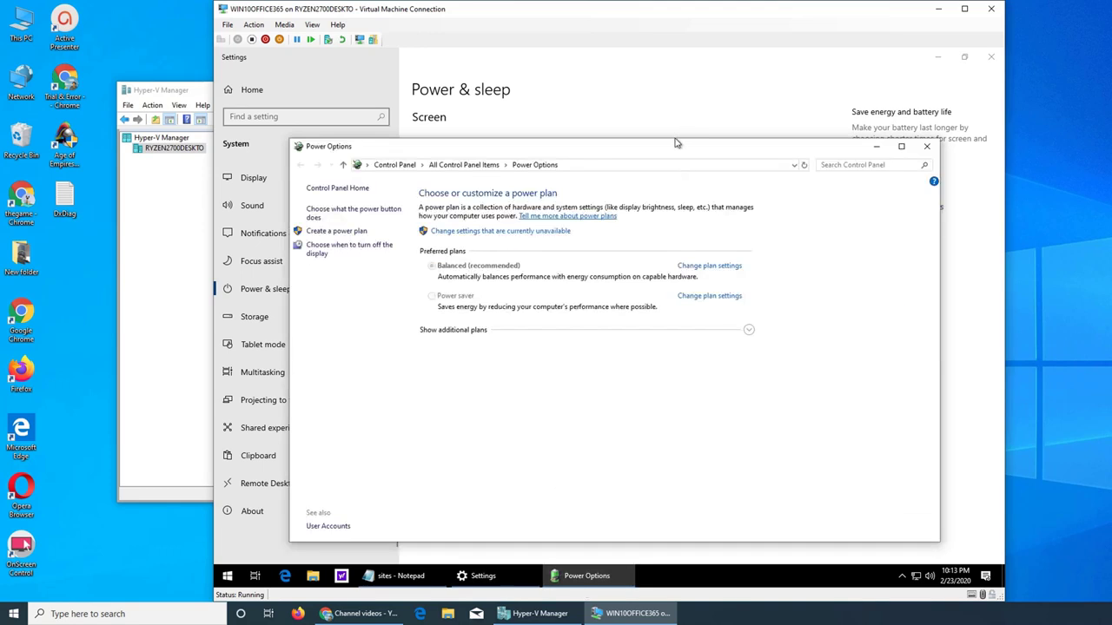
drag(677, 141, 685, 81)
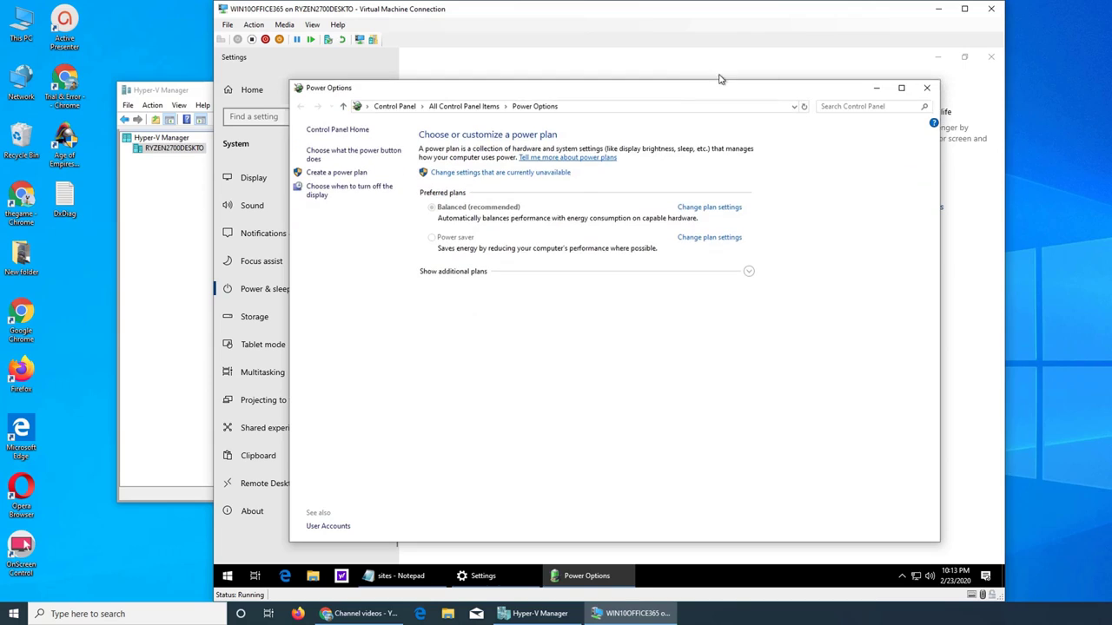
click(939, 56)
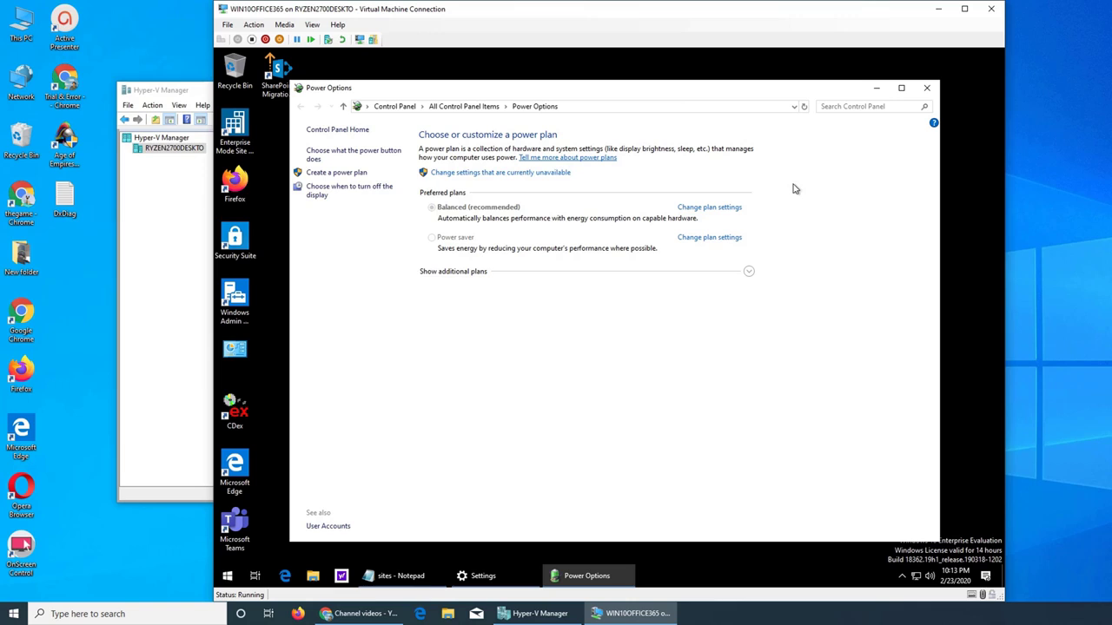
- Search the host PC's Start menu for "cont" and open Control Panel
key(super)
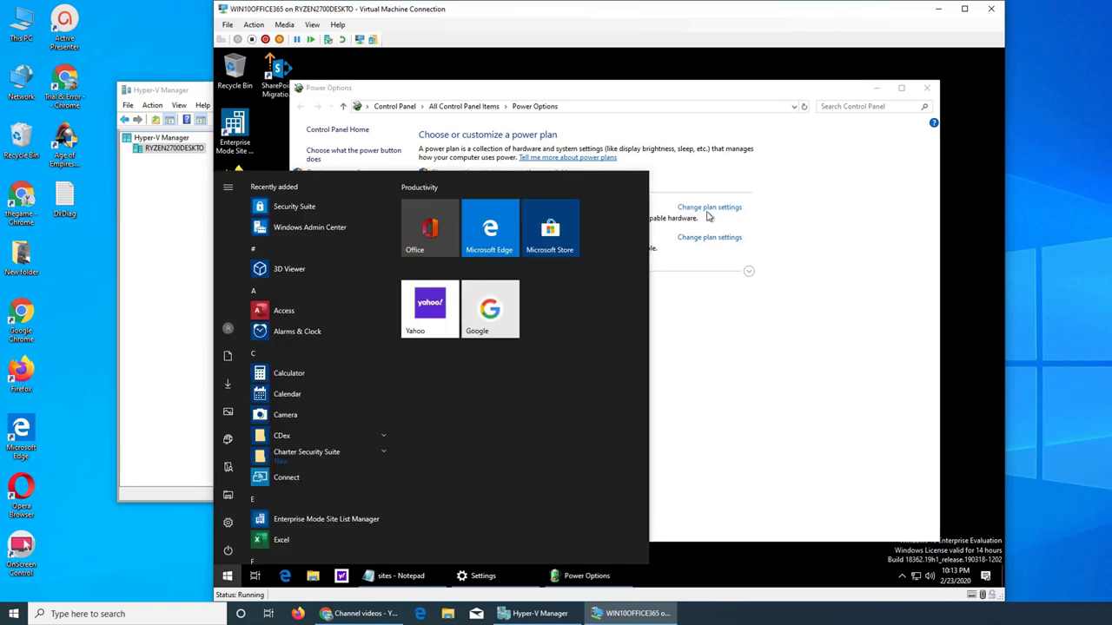
click(13, 613)
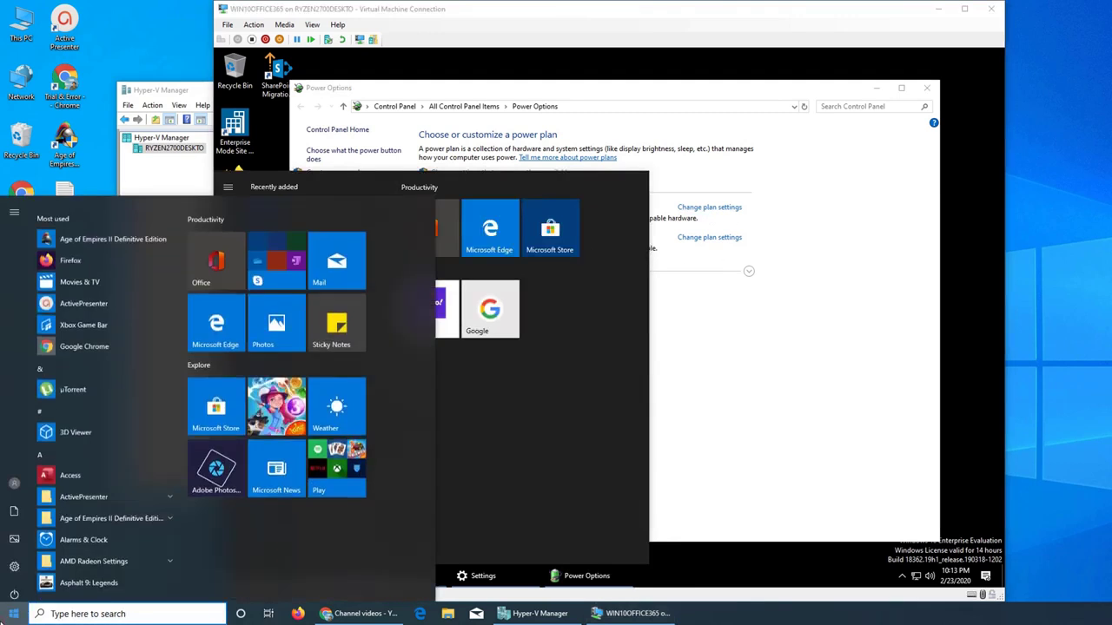
text(power)
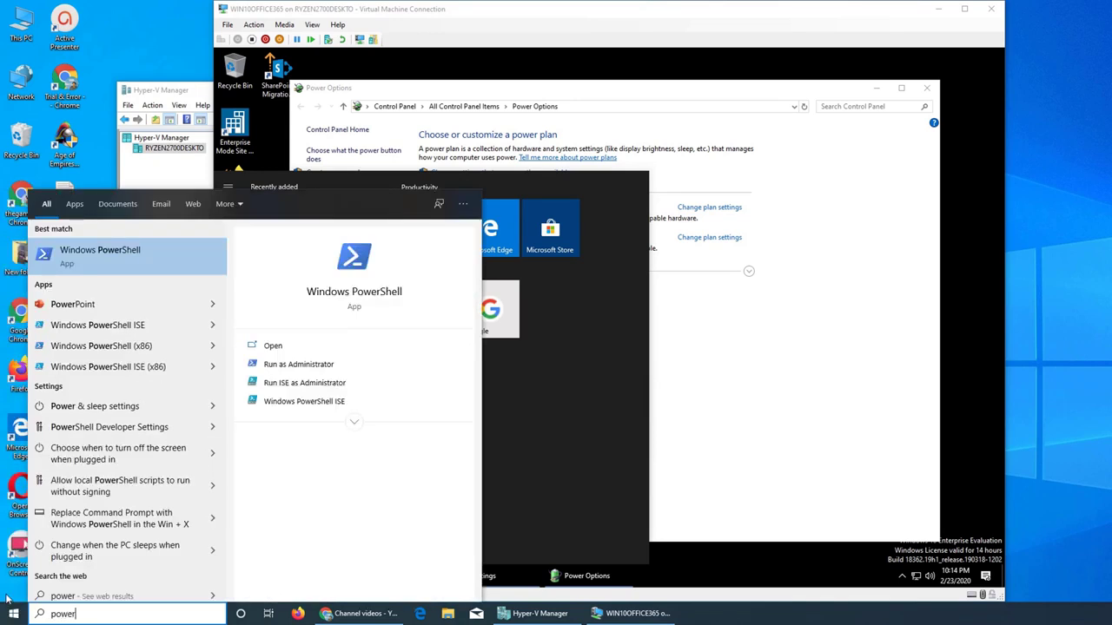
key(BackSpace)
key(BackSpace)
key(BackSpace)
key(BackSpace)
key(BackSpace)
text(control)
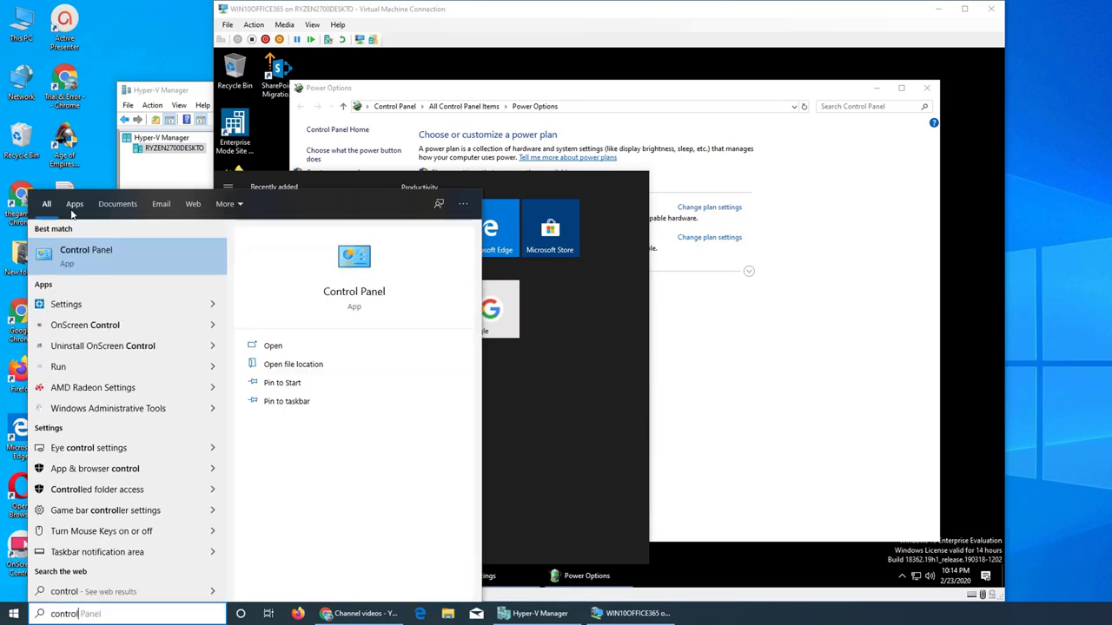
click(90, 255)
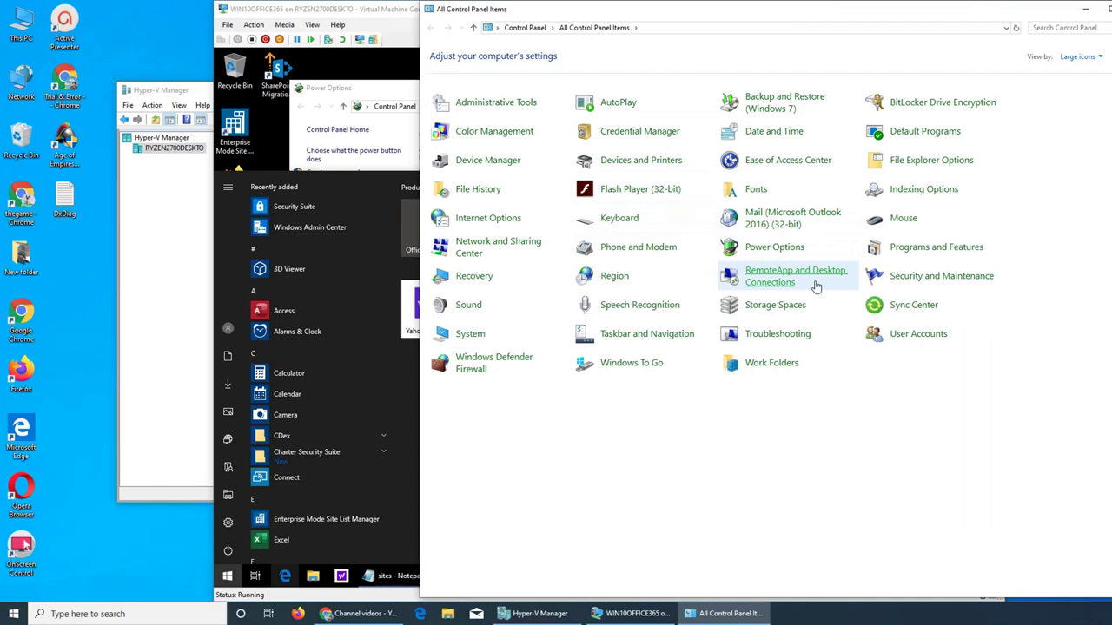
- Make Power saver the host's active plan, then move the host Power Options window aside
click(774, 249)
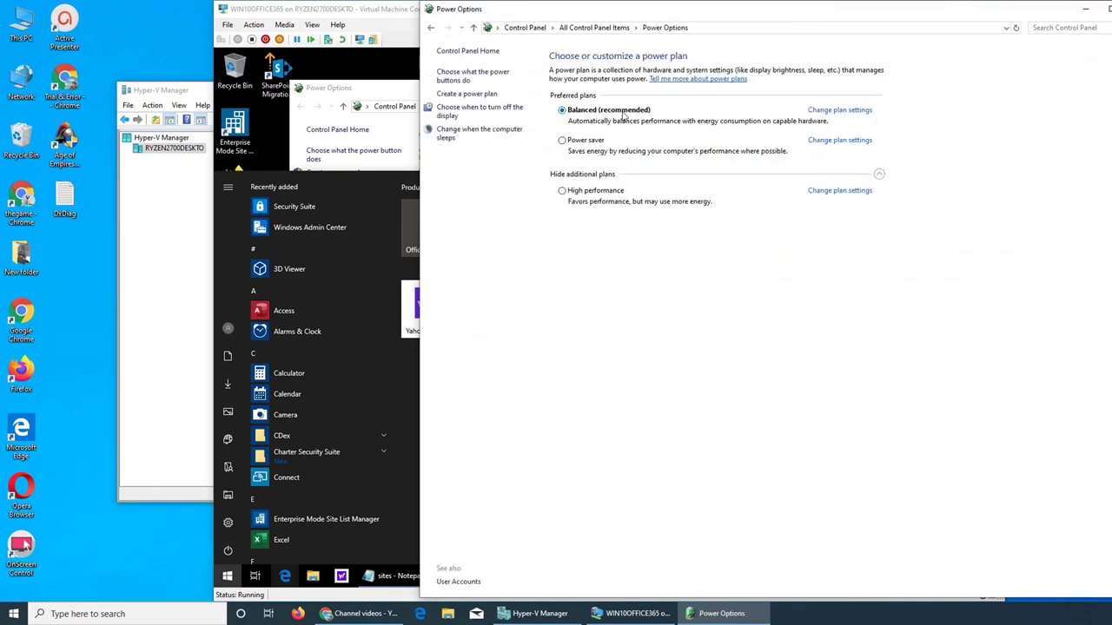
click(594, 143)
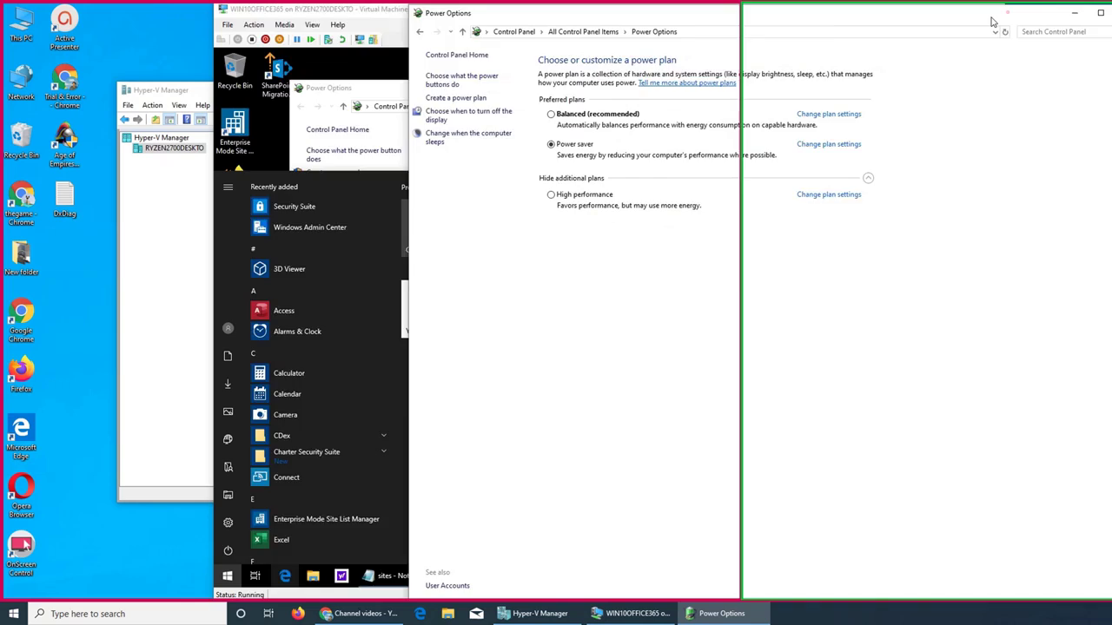
drag(682, 10, 1008, 12)
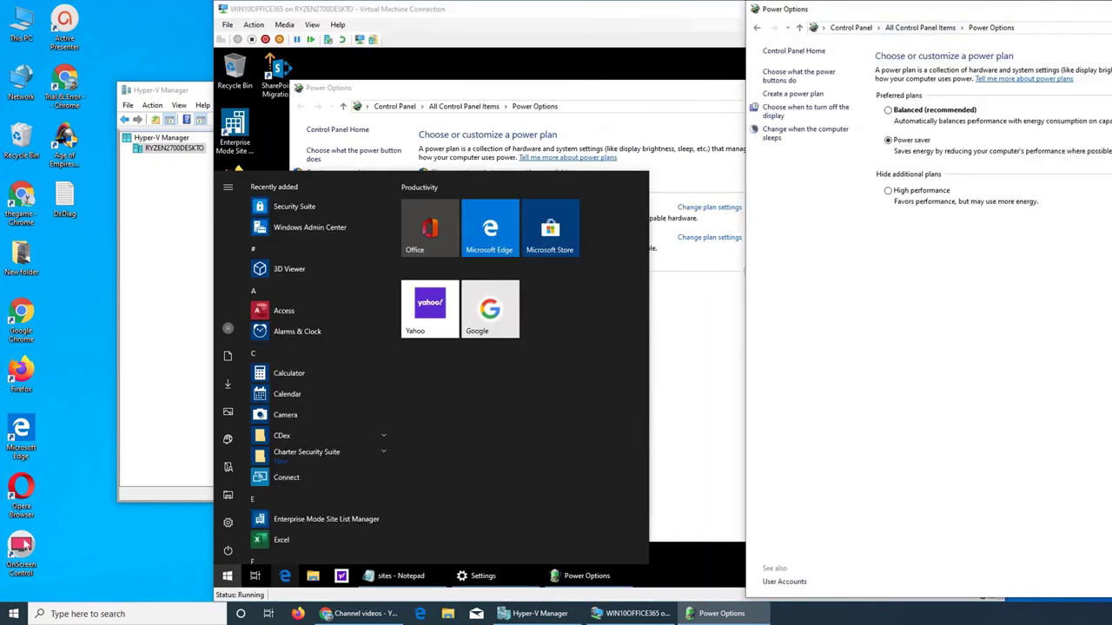
click(798, 346)
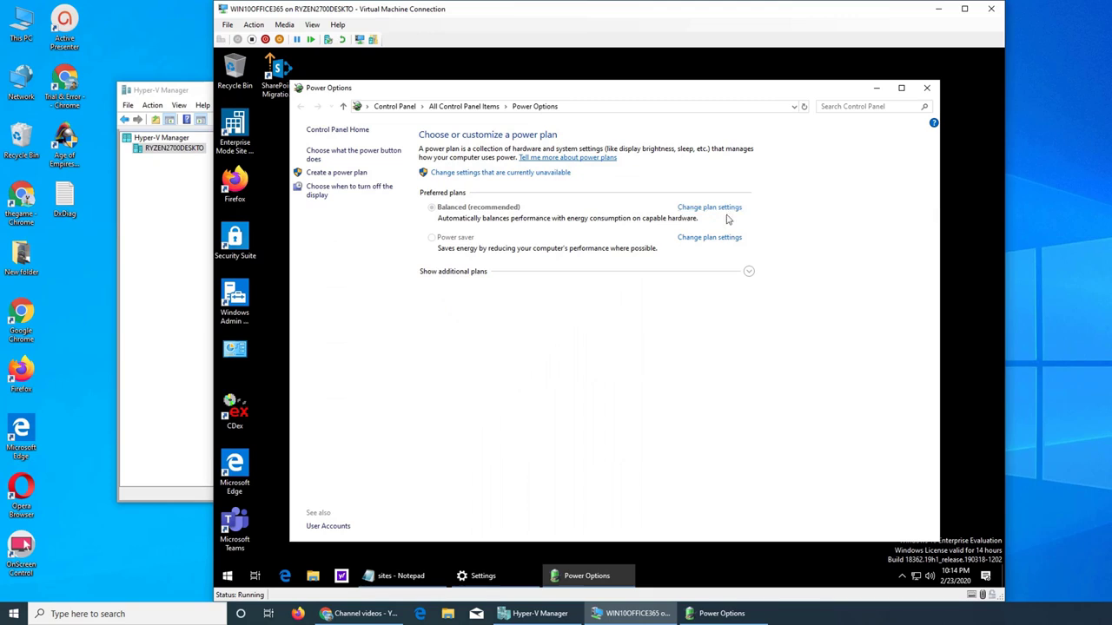
- Unlock plan editing and open the Balanced plan's advanced power settings
click(459, 173)
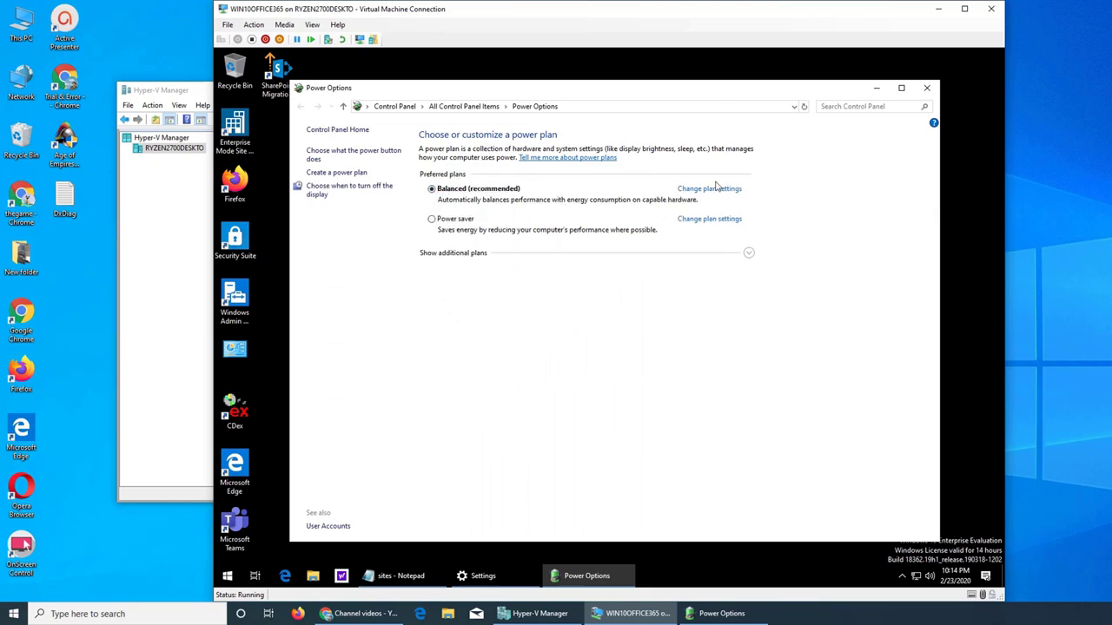
click(718, 188)
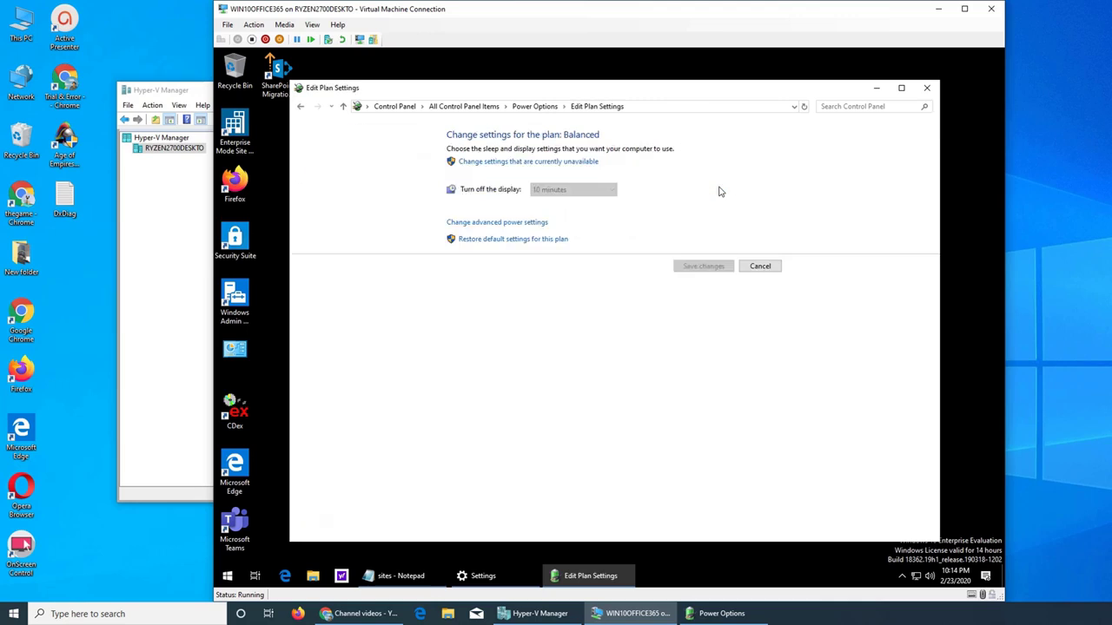
click(507, 163)
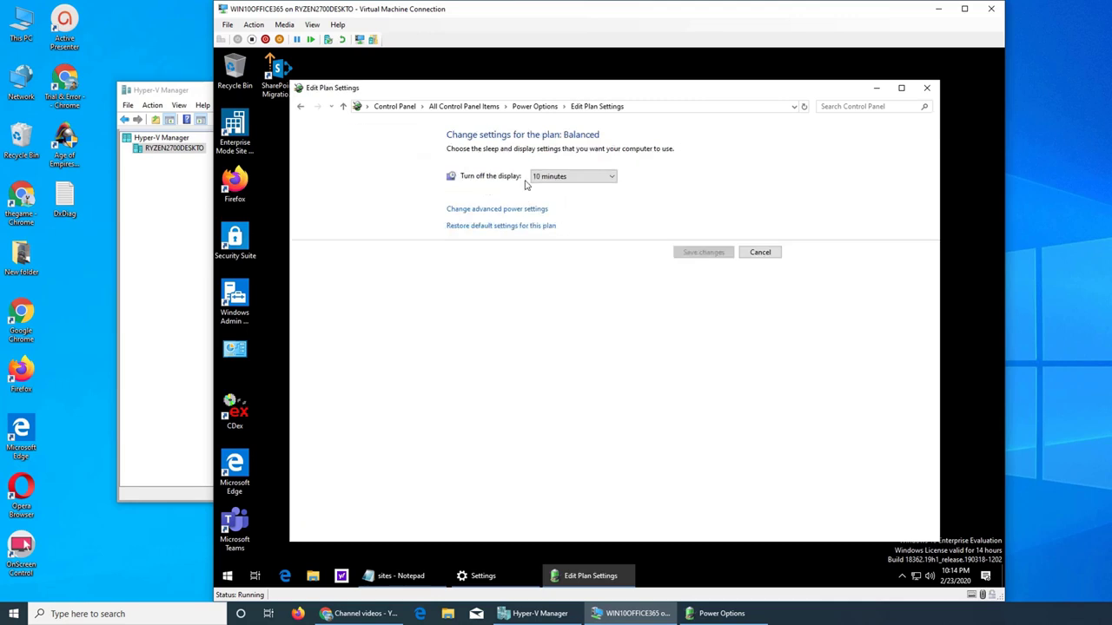
click(482, 210)
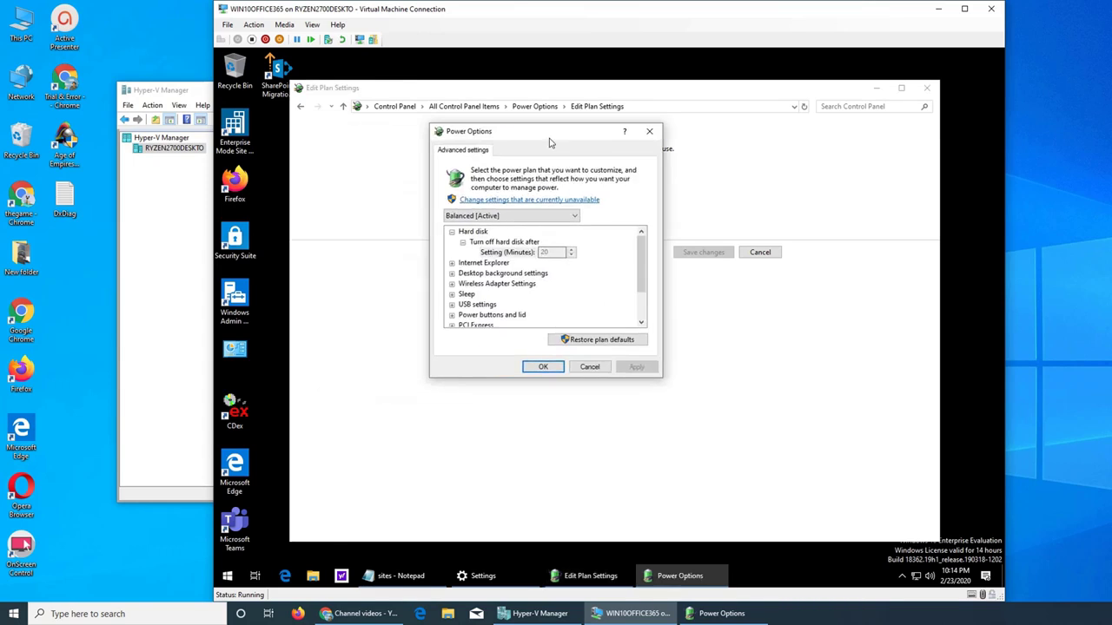
drag(414, 139, 551, 142)
- Preview Ultimate Performance's Internet Explorer and Desktop background settings, then cancel the dialog
click(511, 216)
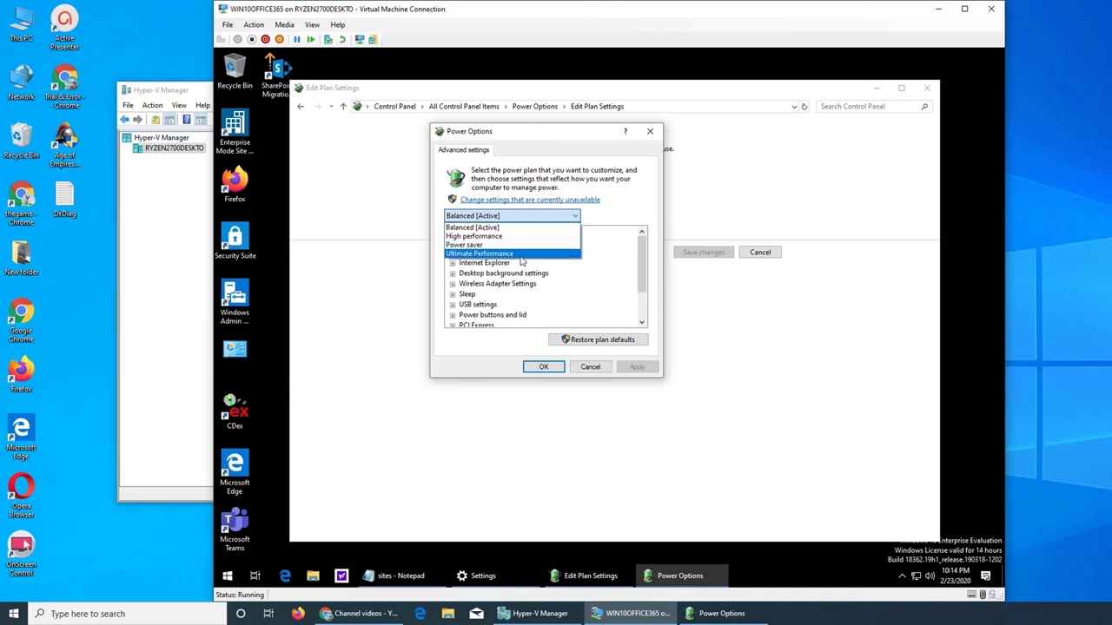
click(520, 255)
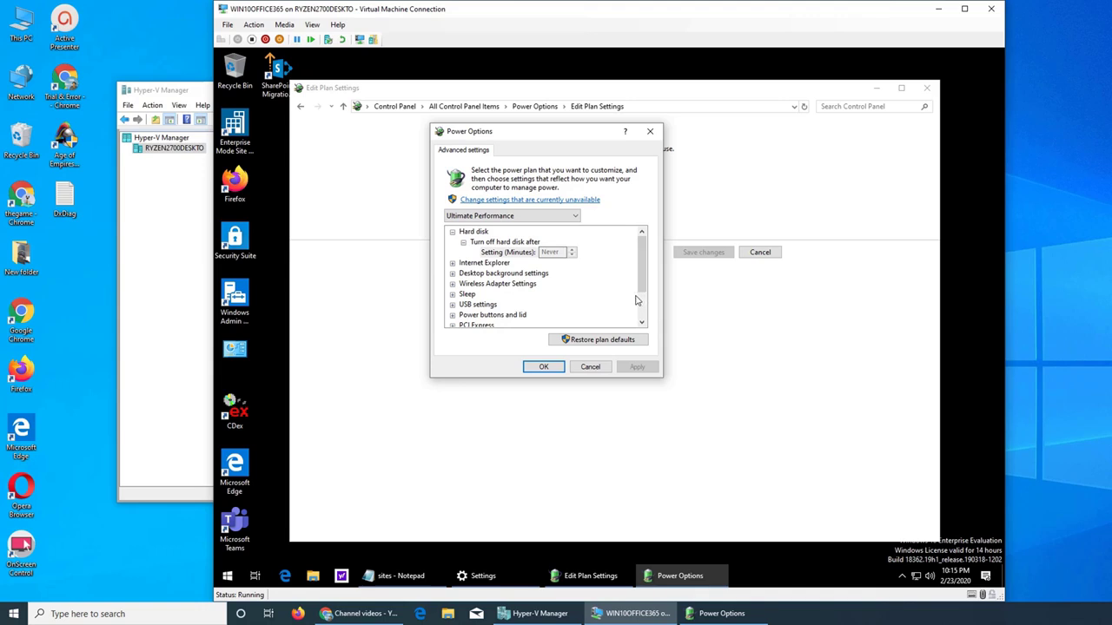
drag(642, 288, 642, 317)
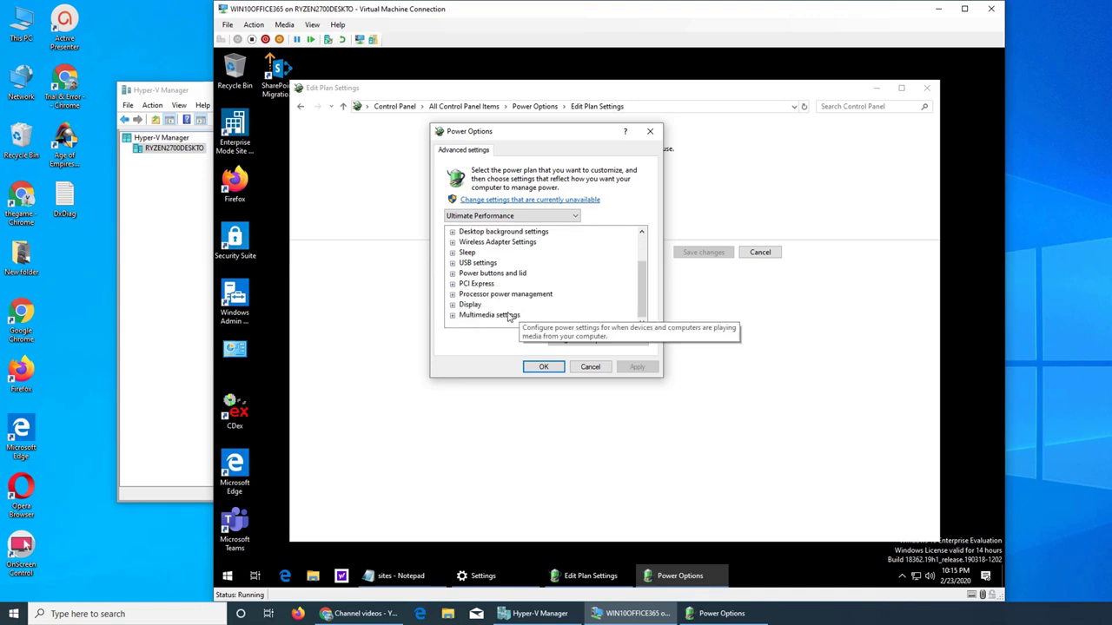
scroll(509, 316, up, 2)
click(452, 264)
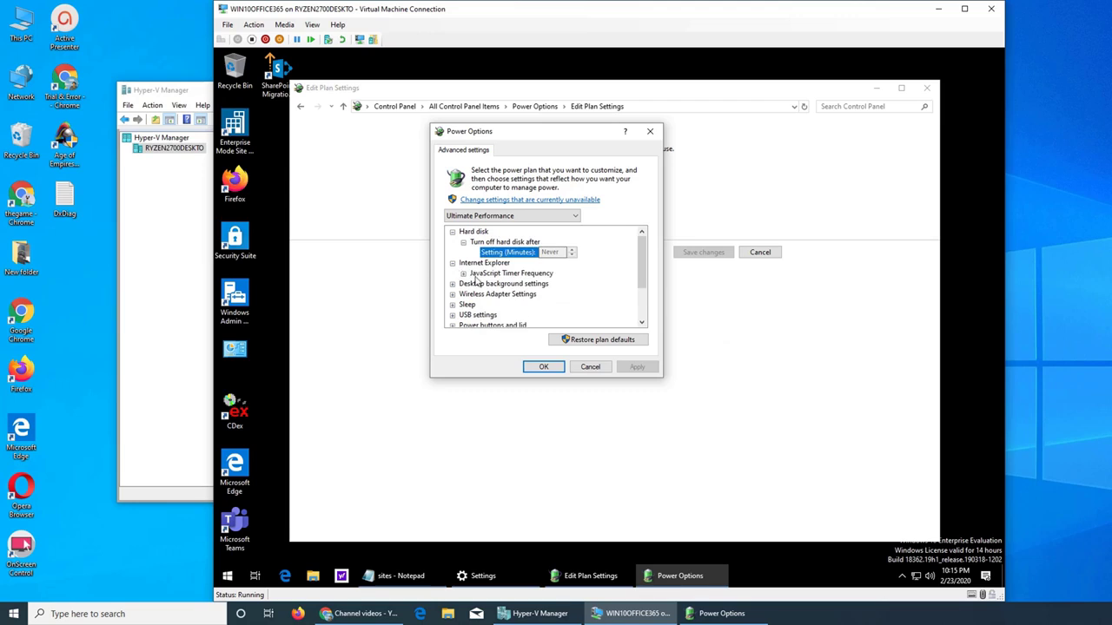
click(471, 275)
click(463, 274)
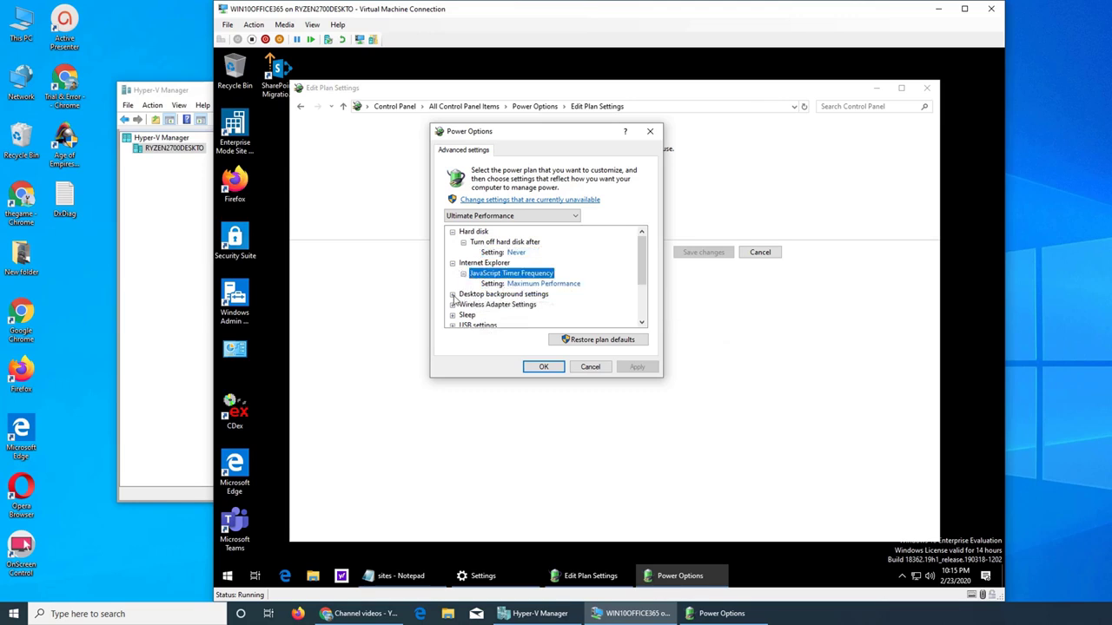
click(452, 294)
scroll(565, 310, down, 3)
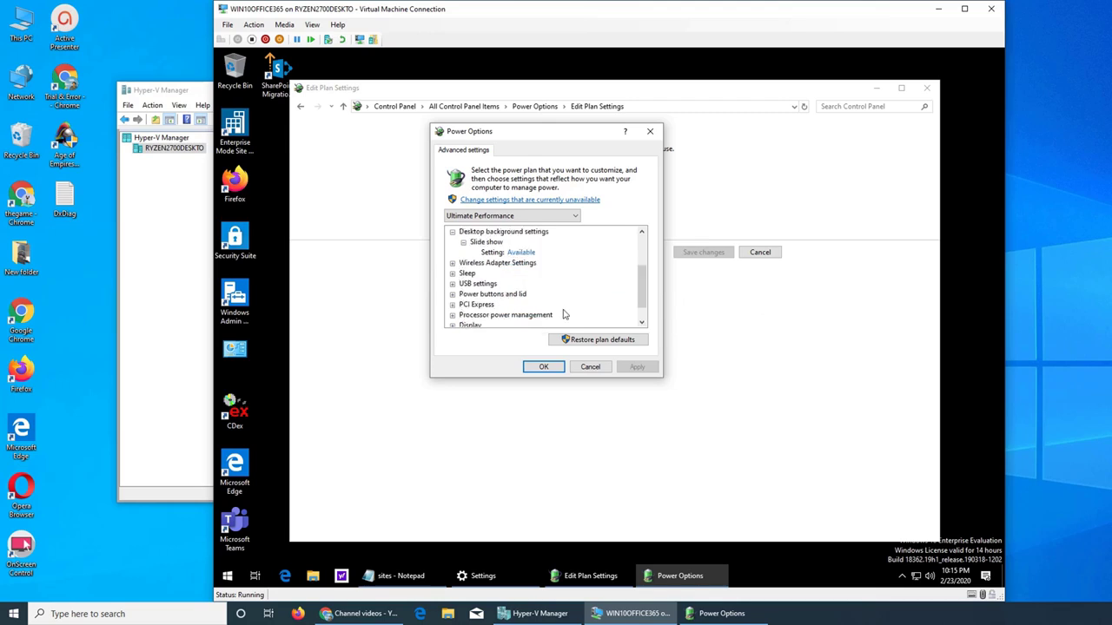
scroll(565, 310, up, 2)
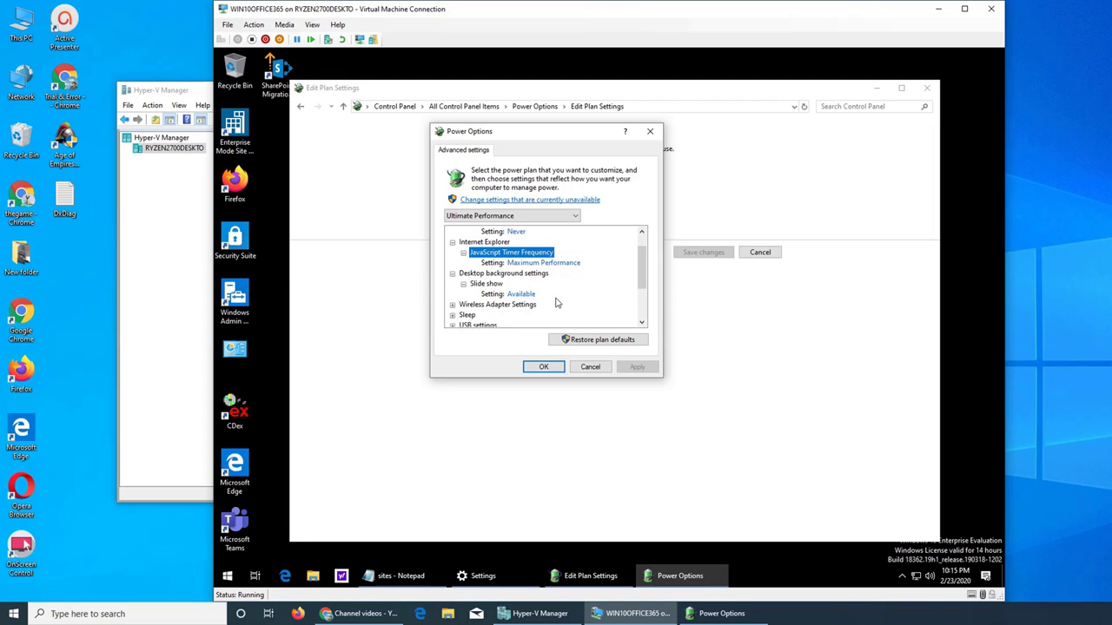
scroll(556, 303, down, 1)
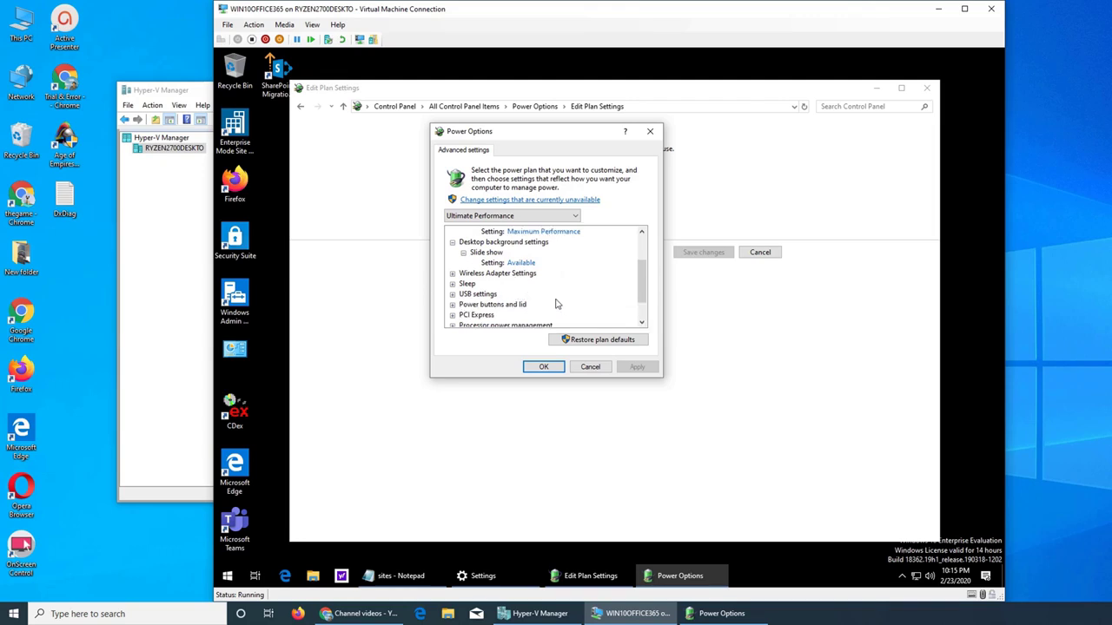
click(588, 367)
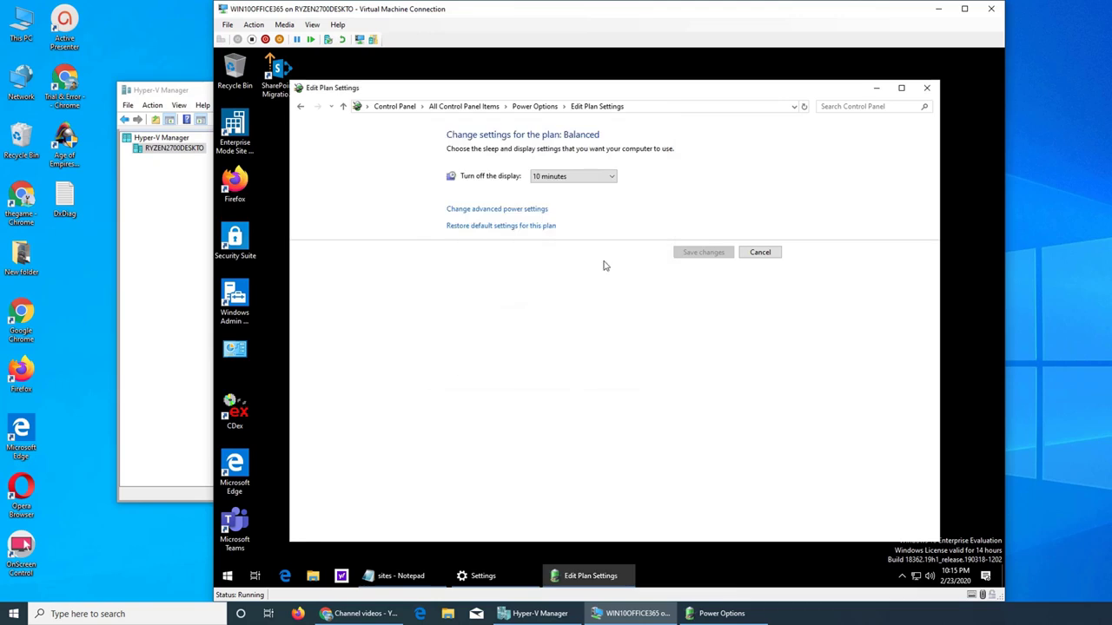
- Reopen Balanced's advanced settings and expand JavaScript Timer Frequency and Desktop background slide show
click(512, 210)
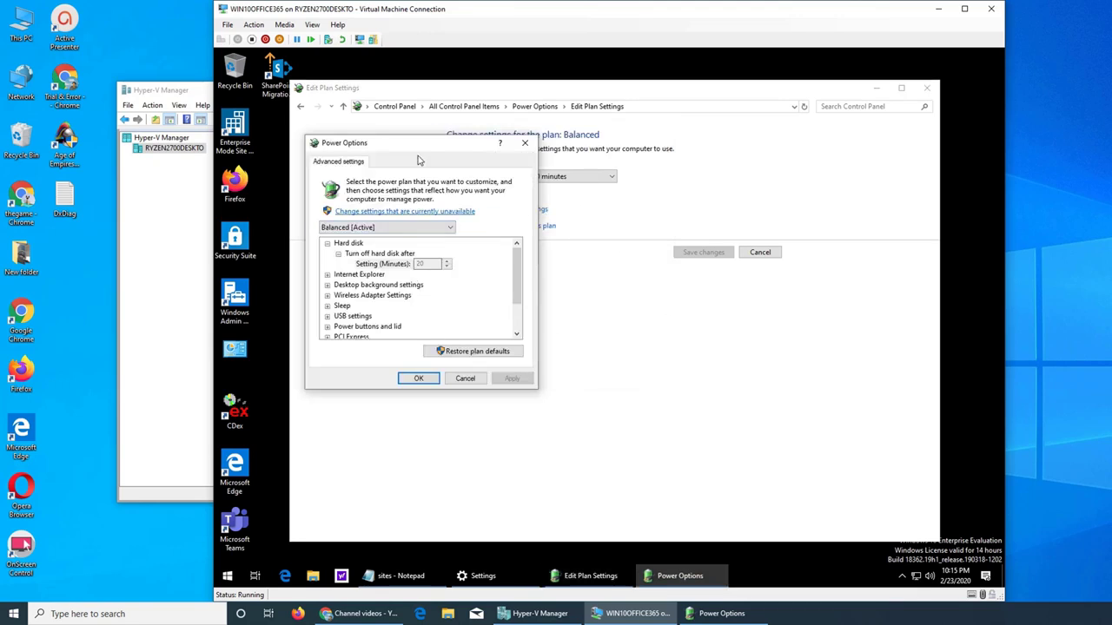
drag(423, 143, 509, 137)
click(414, 270)
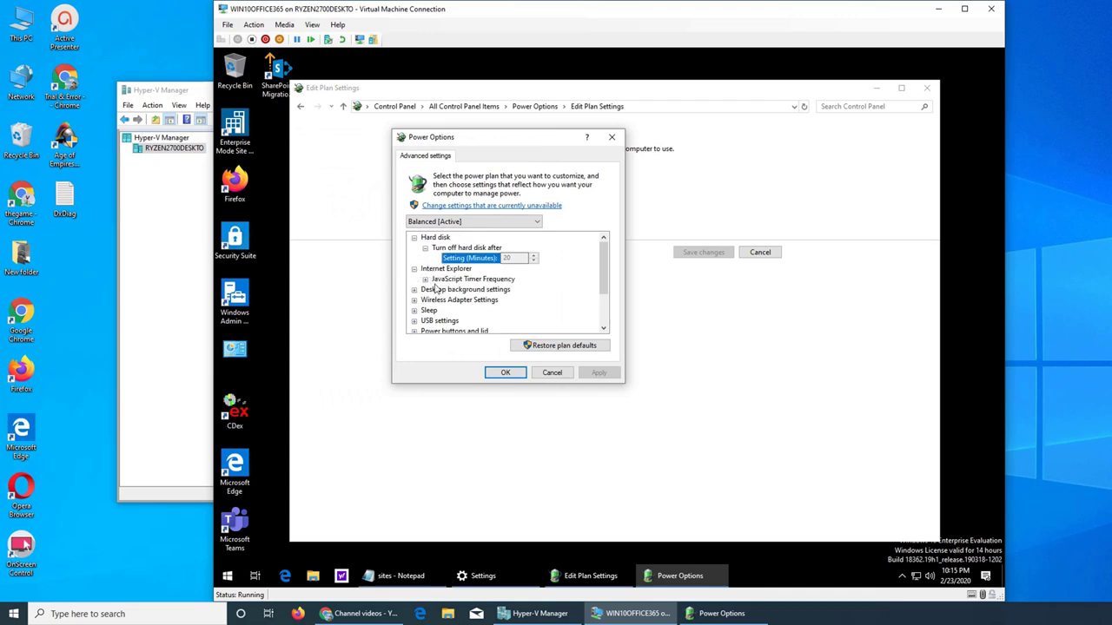
click(425, 279)
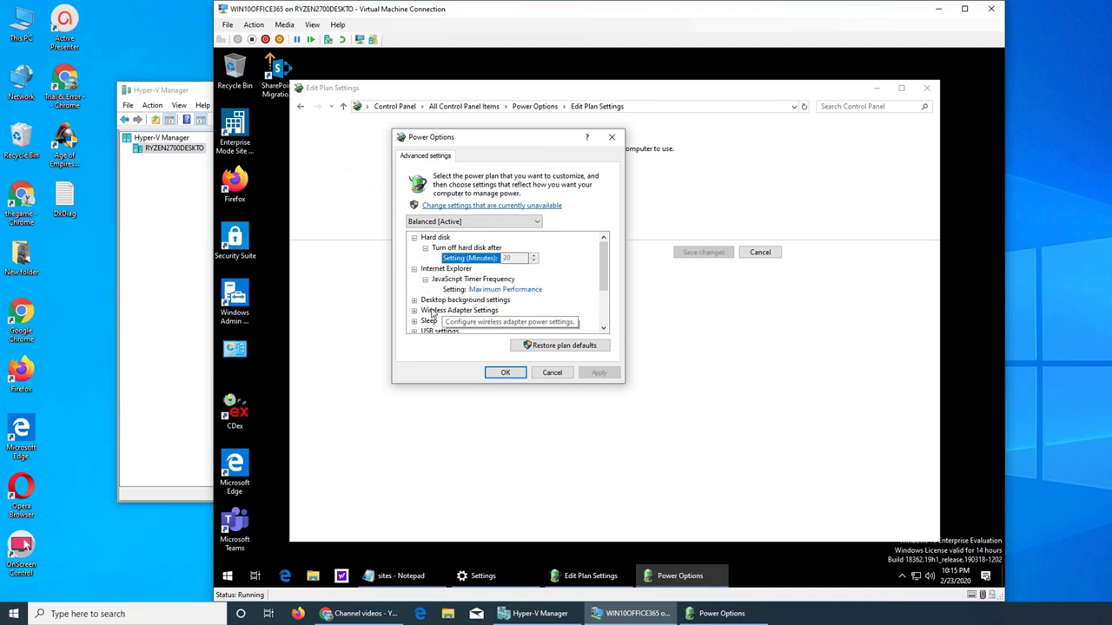
click(414, 300)
click(425, 311)
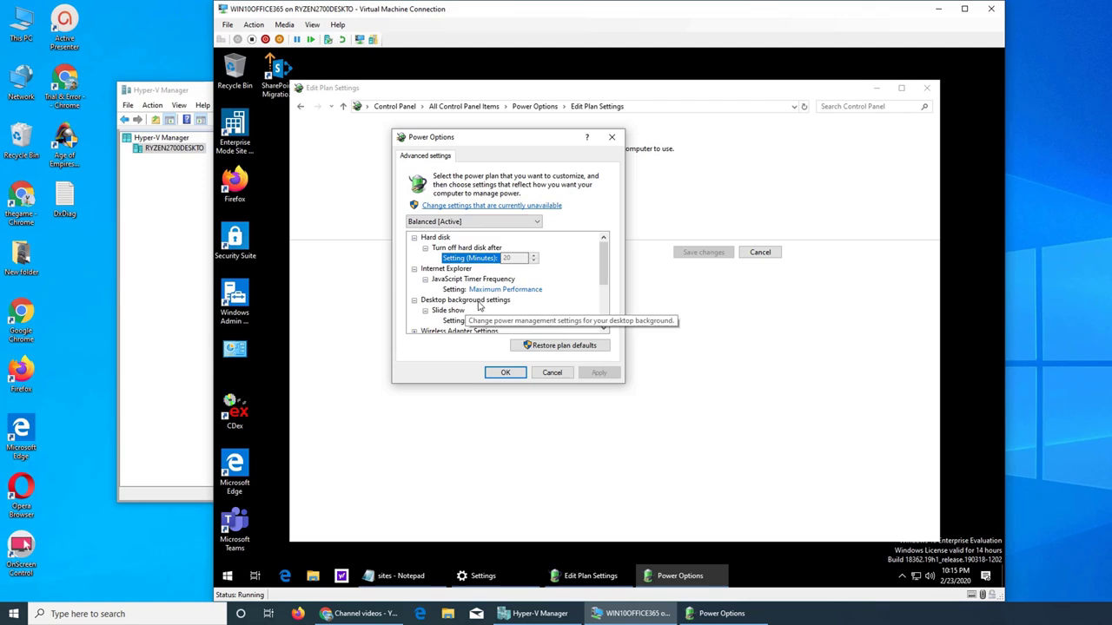
scroll(578, 290, down, 3)
- Expand Wireless Adapter, Sleep and USB settings to see power saving, wake timers and selective suspend
click(415, 249)
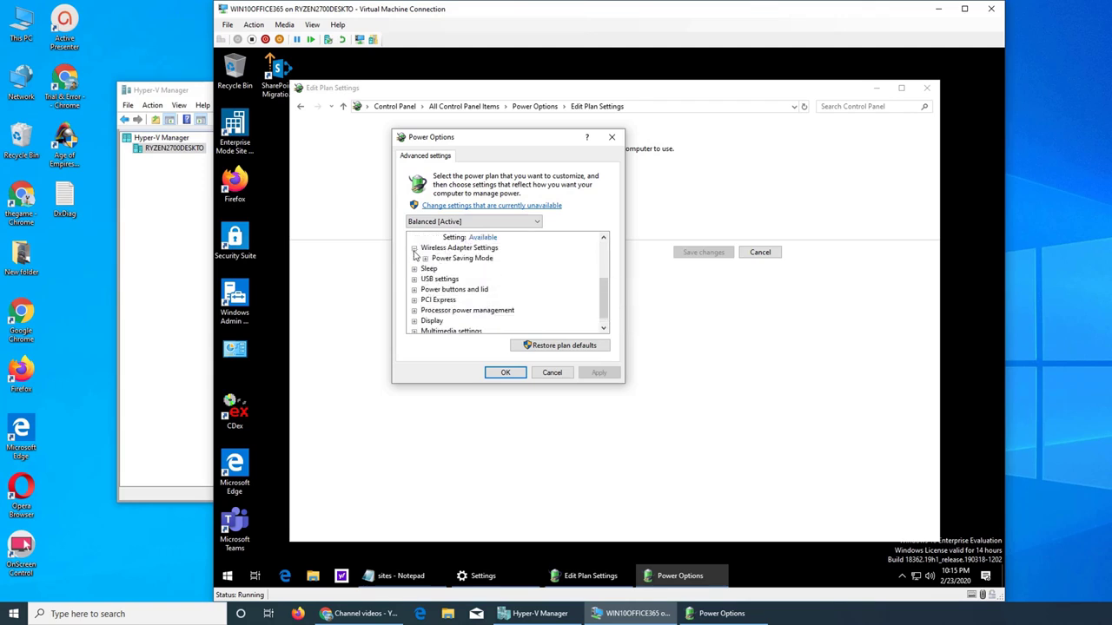
click(425, 259)
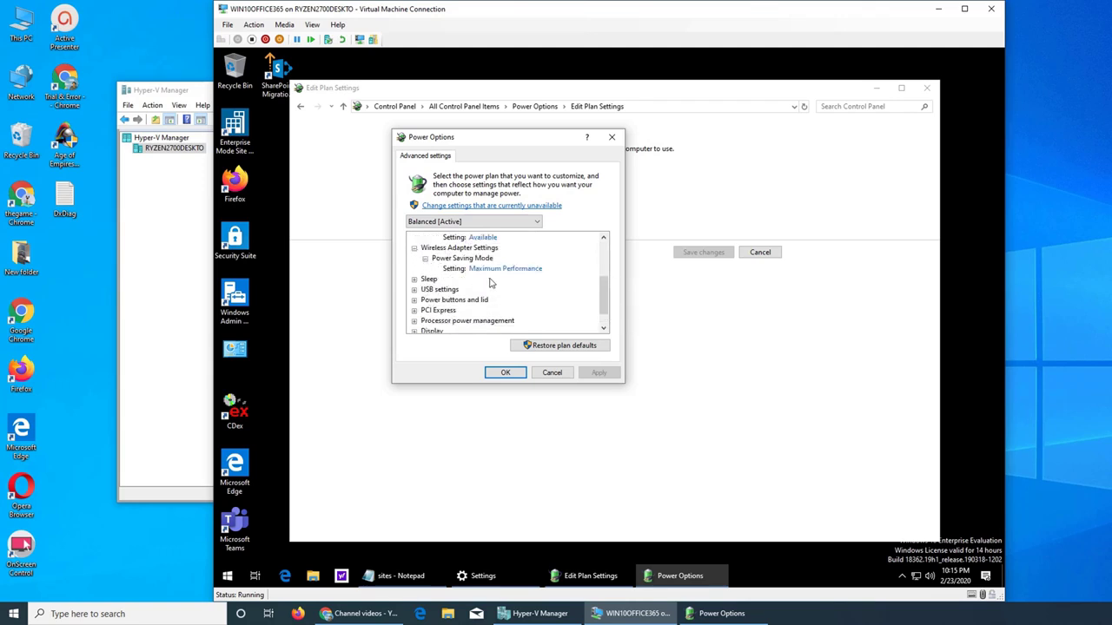
click(415, 280)
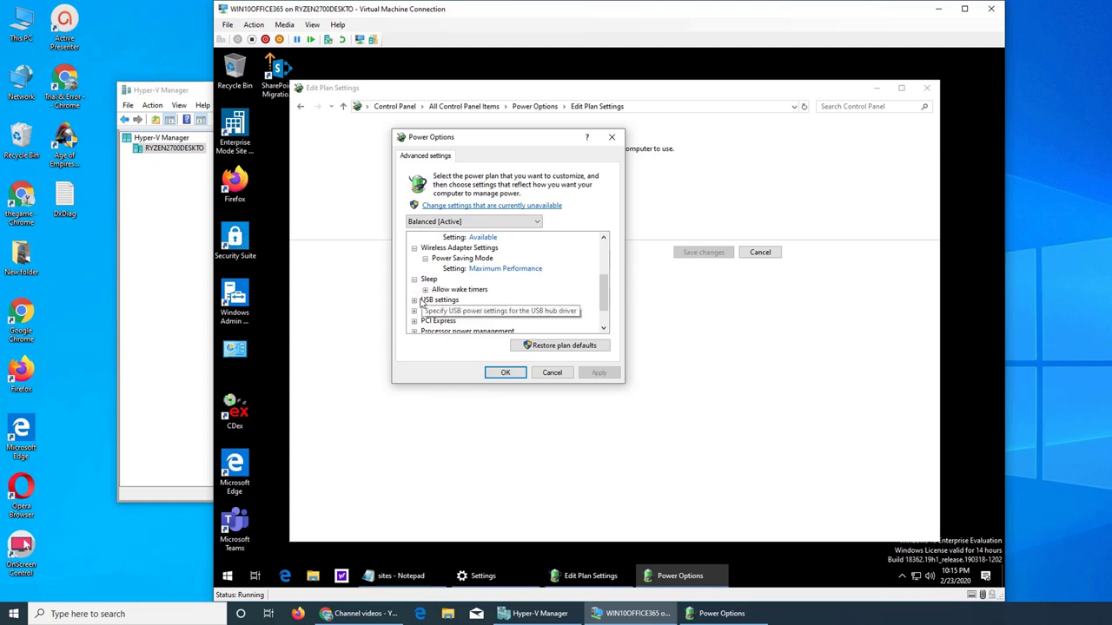
click(425, 290)
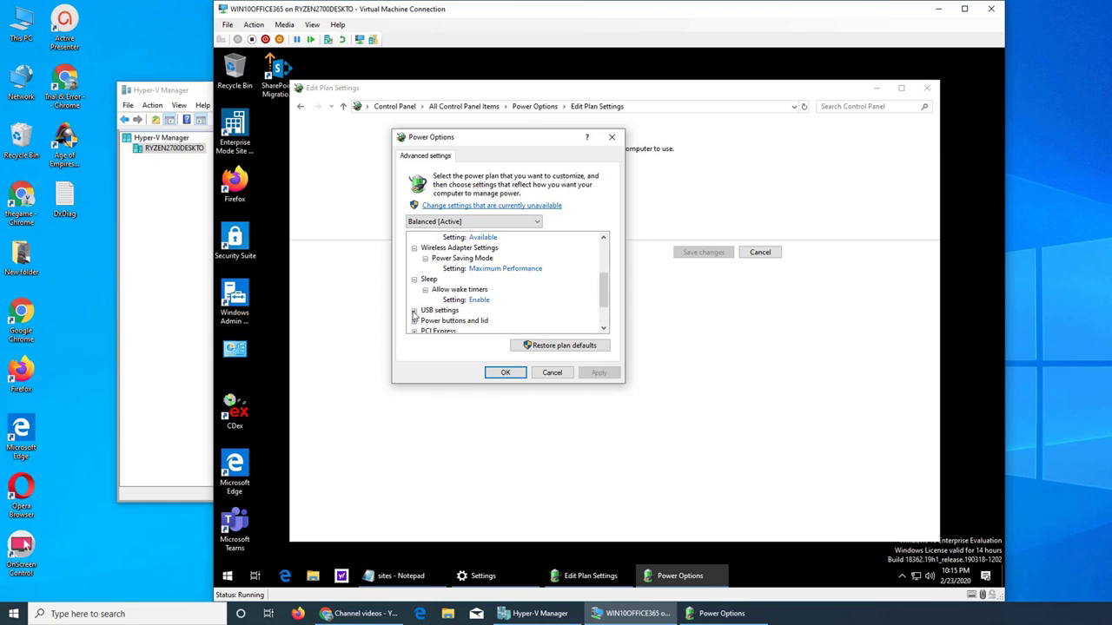
click(415, 310)
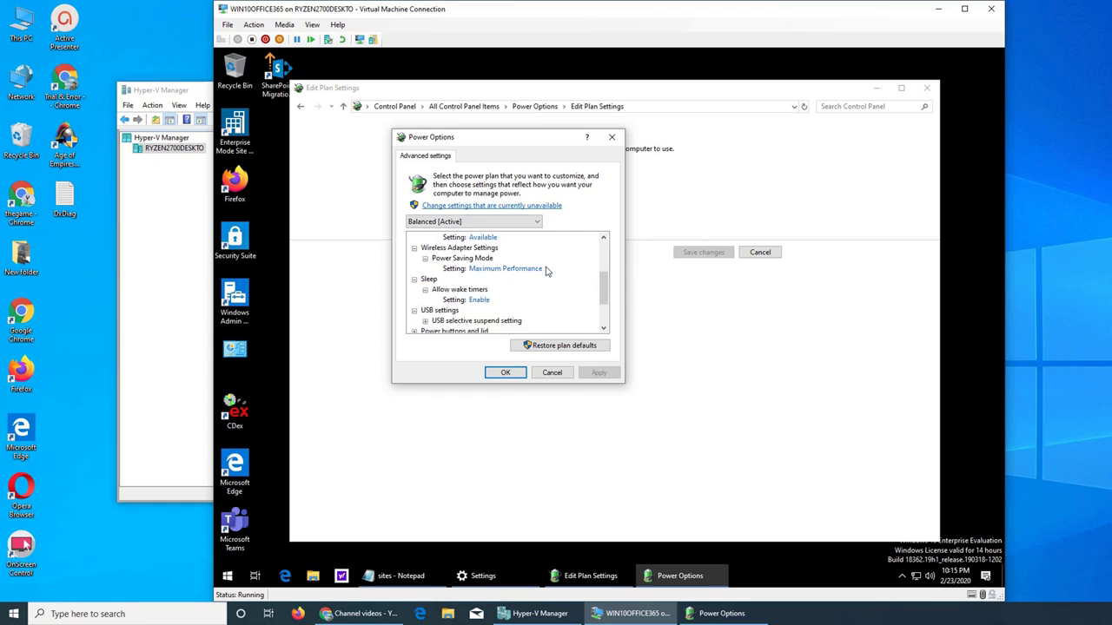
click(425, 322)
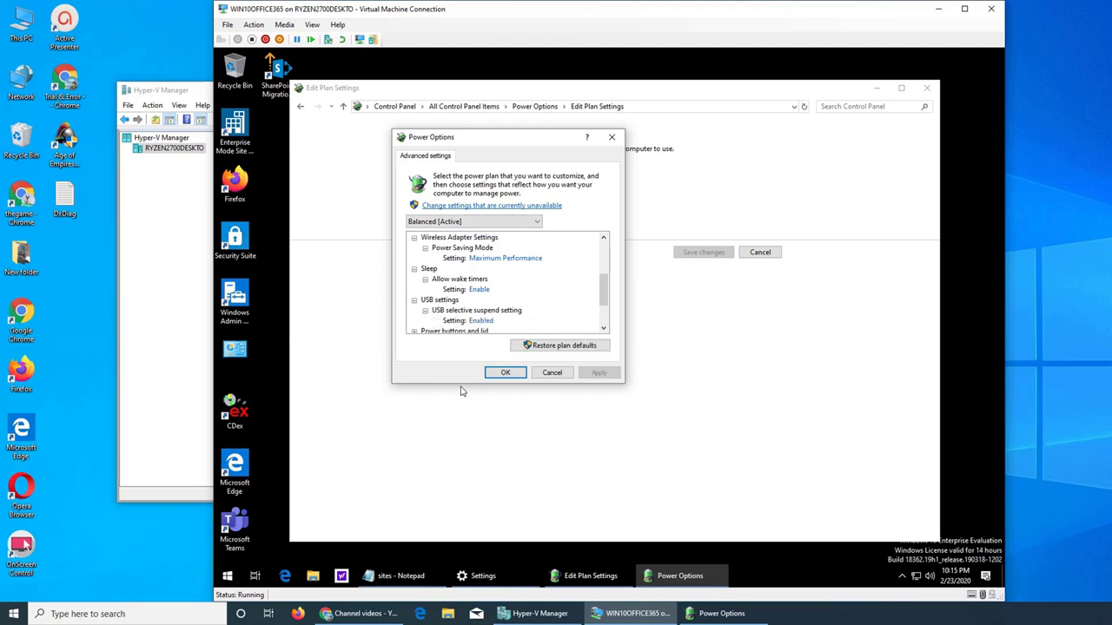
- Expand Power buttons (Shut down), PCI Express (Moderate power savings) and Processor cooling policy (Active)
scroll(521, 314, down, 2)
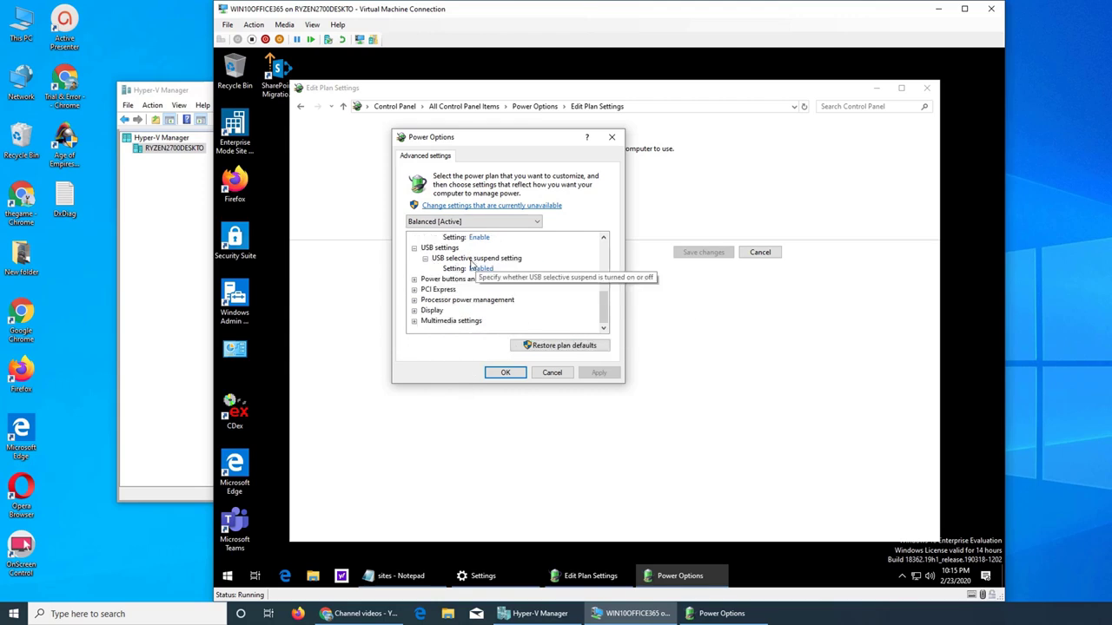
click(414, 280)
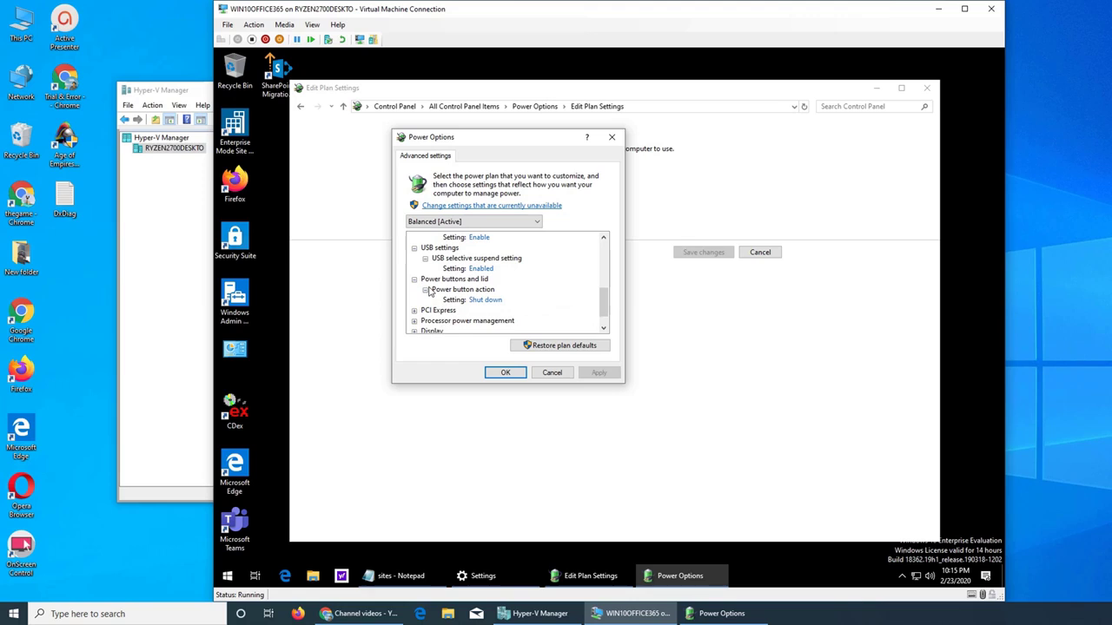
click(414, 310)
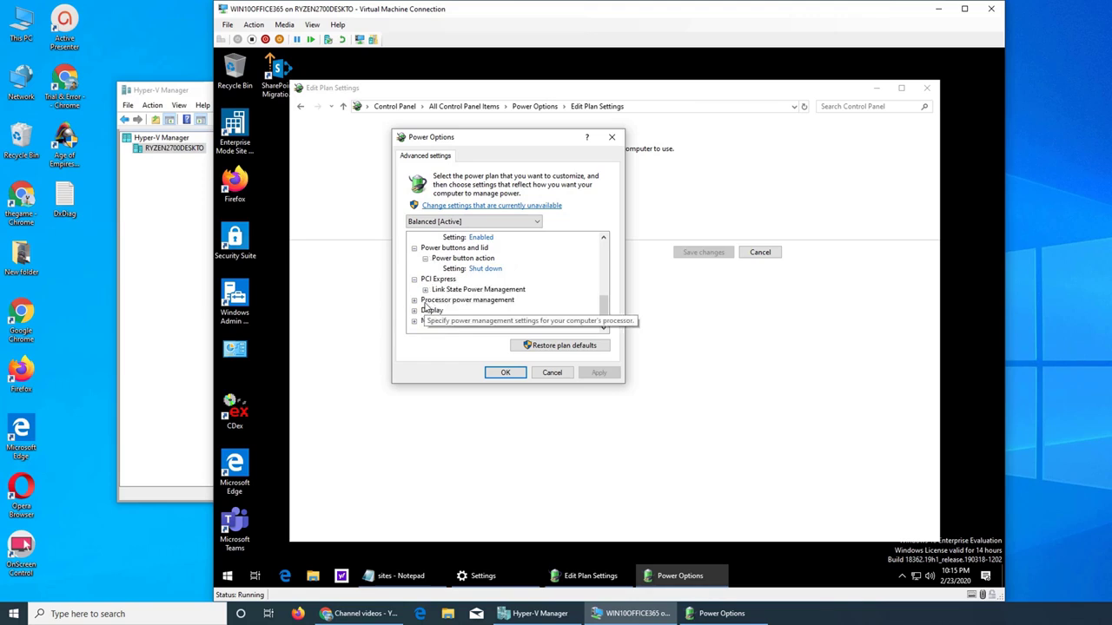
click(425, 289)
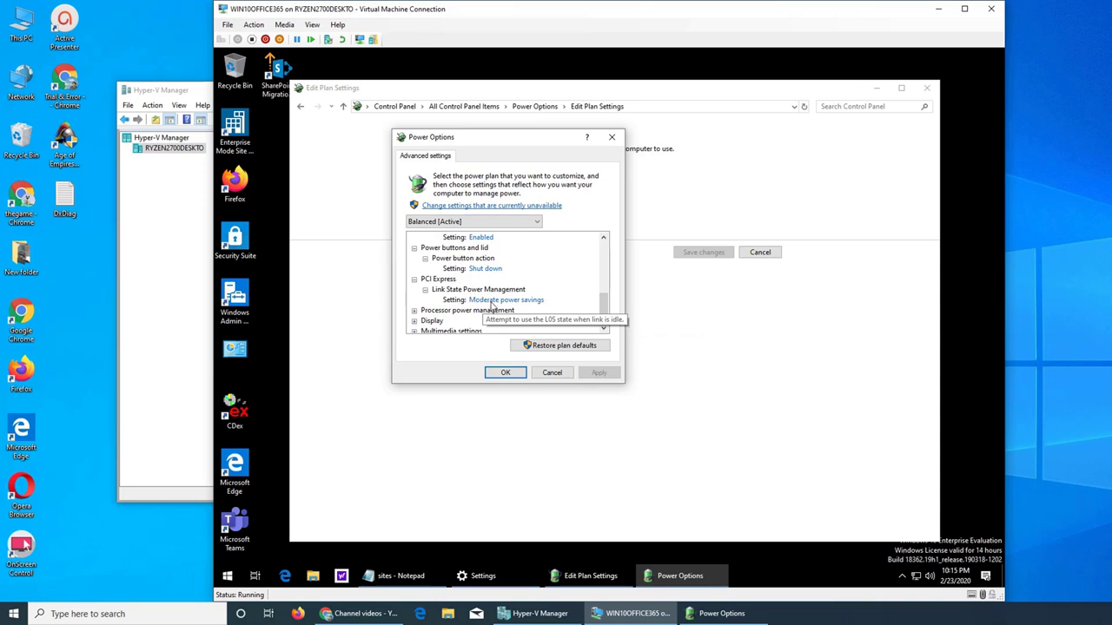
click(414, 310)
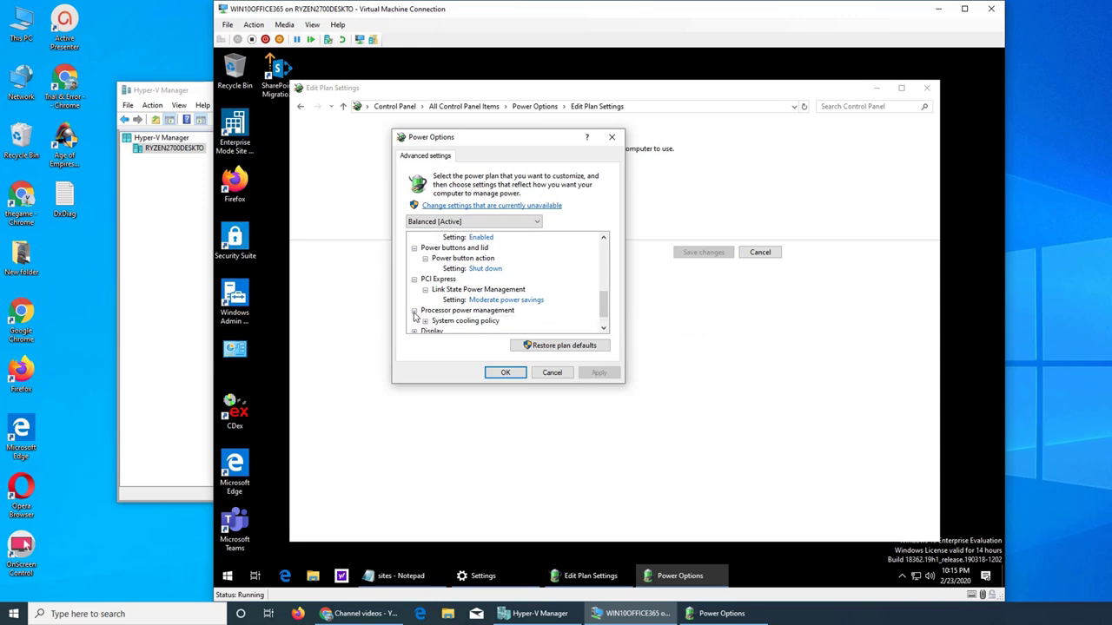
click(426, 320)
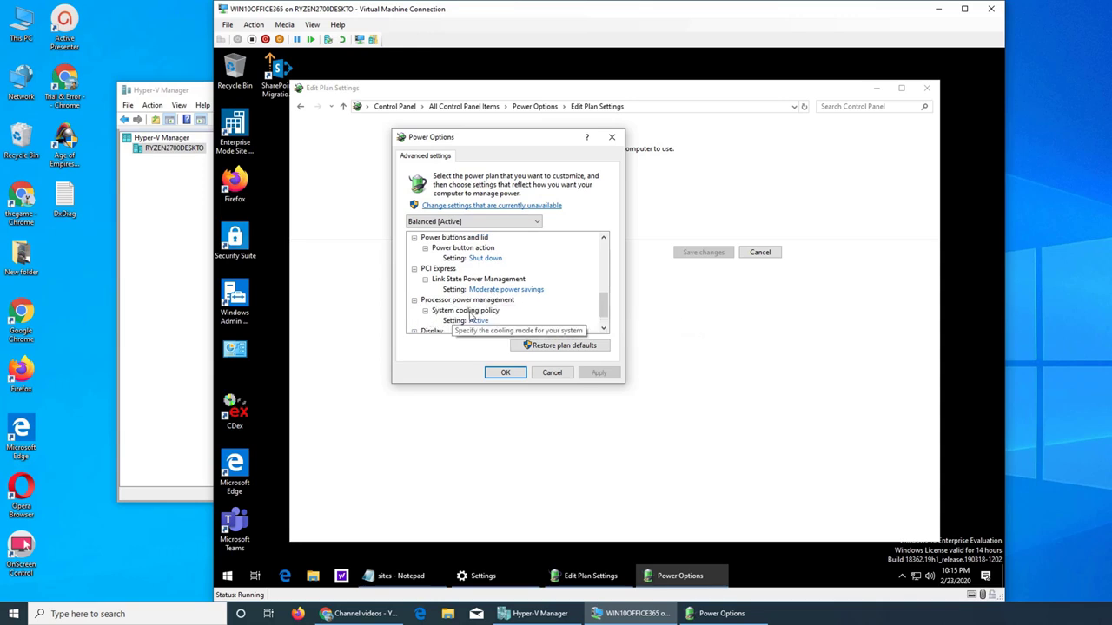
- Check the PCI Express link choices, keep Moderate power savings, and view System cooling policy
click(523, 291)
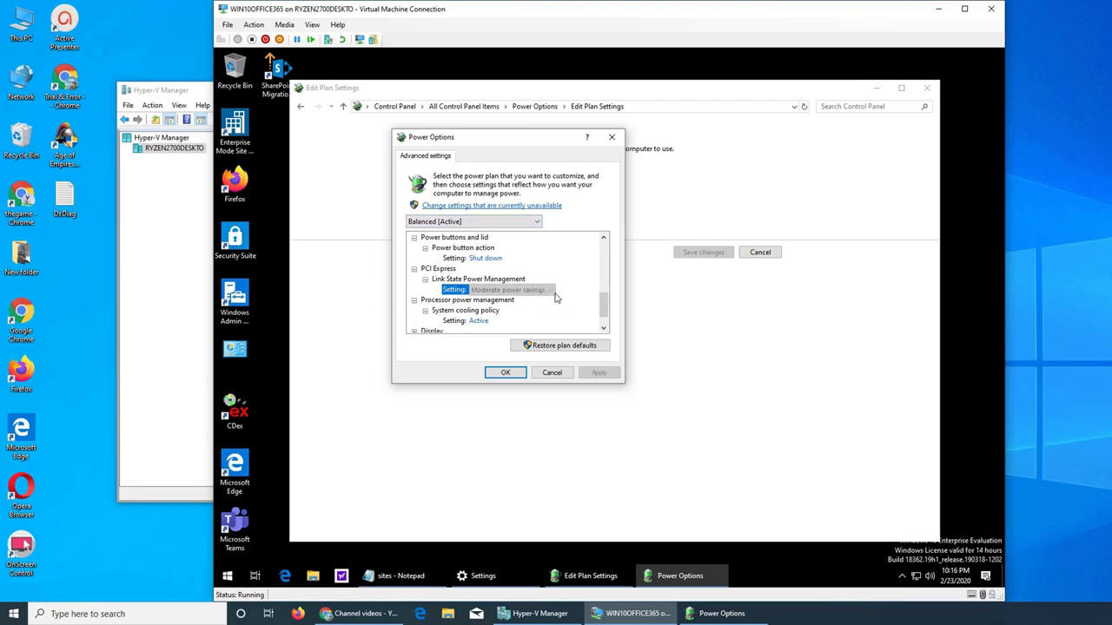
click(497, 207)
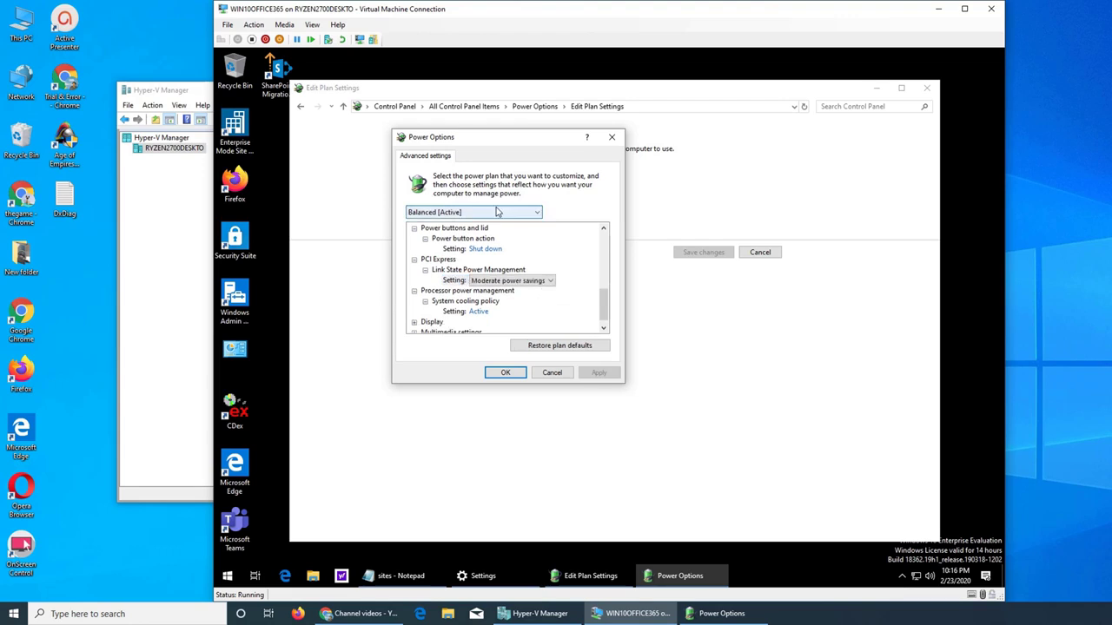
click(535, 280)
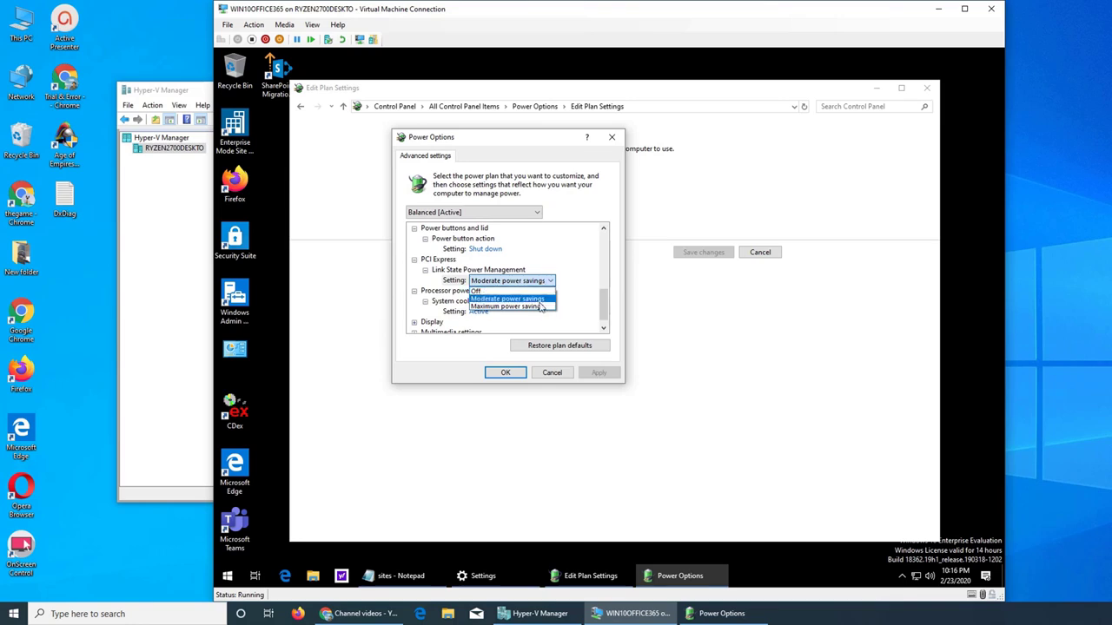
click(581, 287)
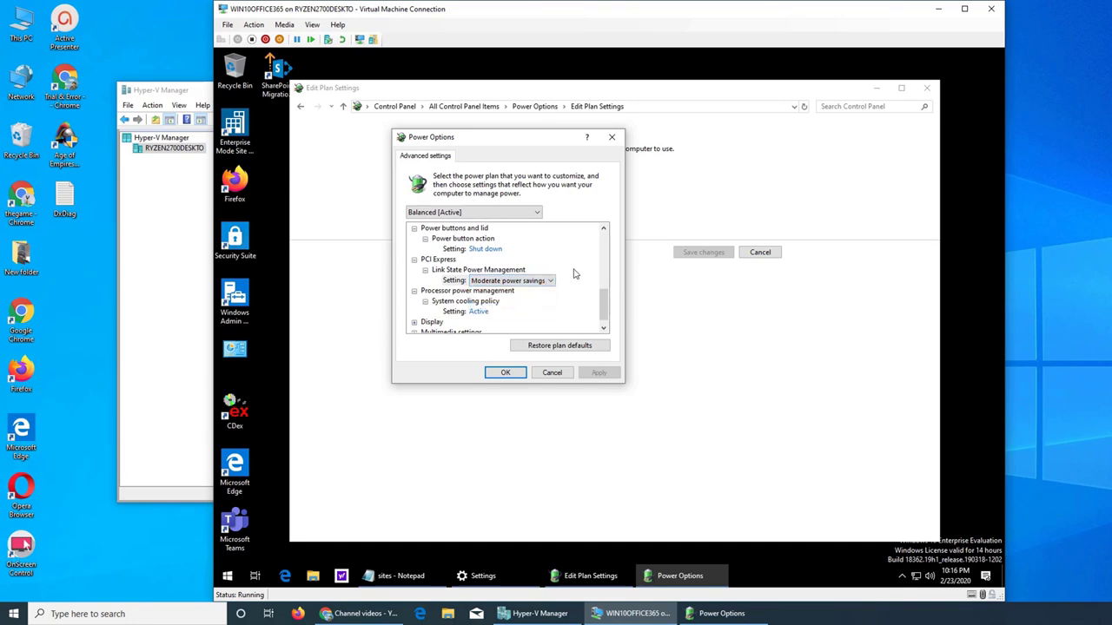
click(466, 301)
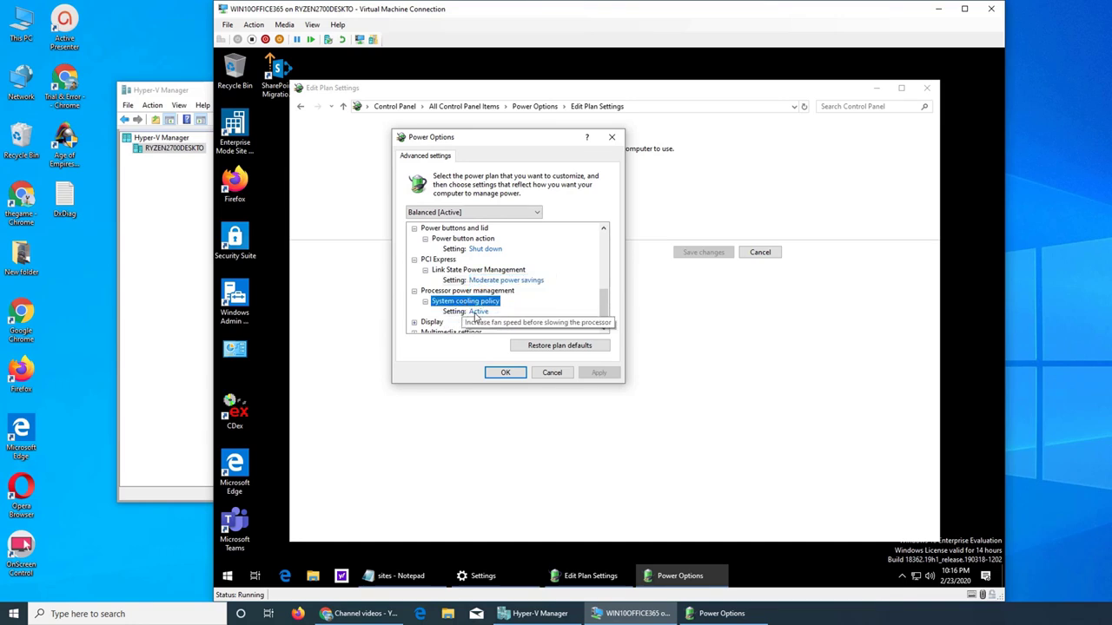
- Expand Display to show the screen turning off after 10 minutes
scroll(437, 322, down, 1)
scroll(437, 322, down, 1)
click(425, 311)
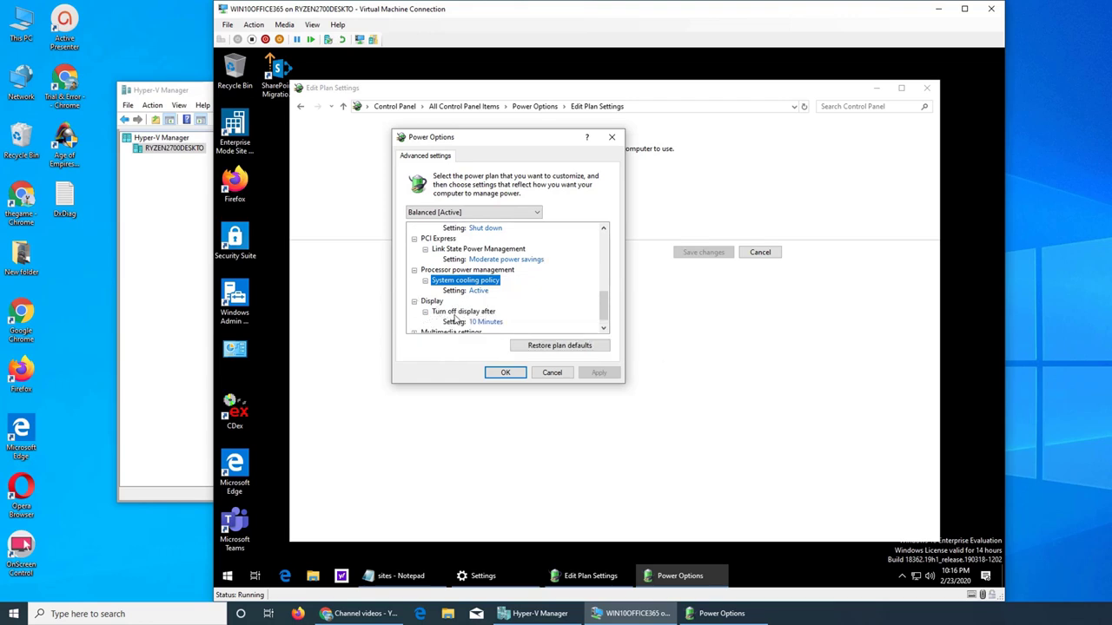
click(489, 322)
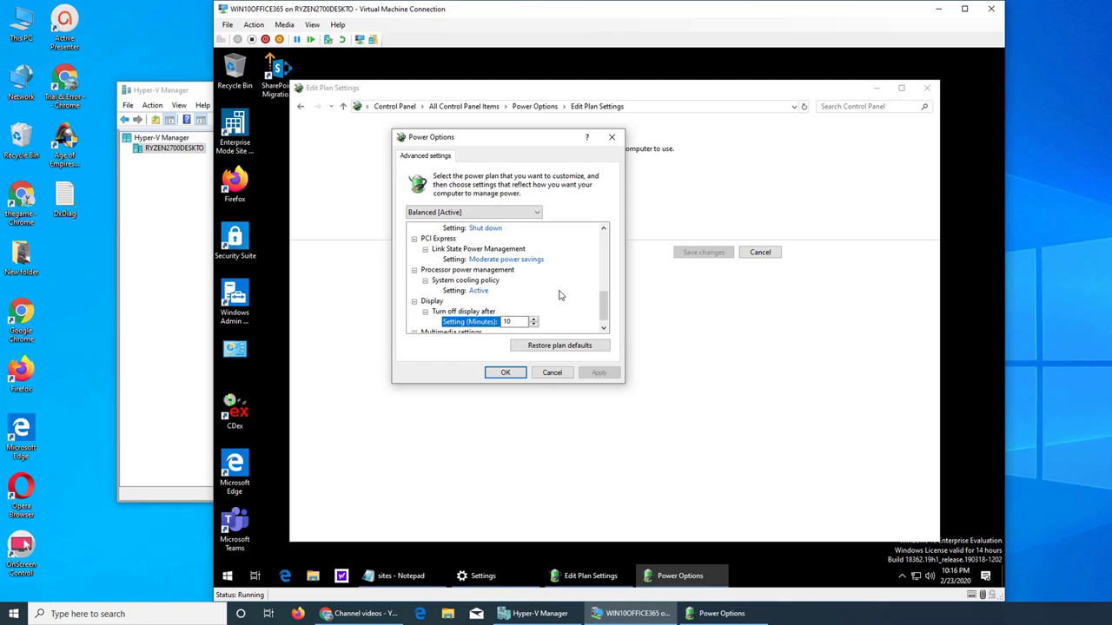
- Expand Multimedia settings to show When sharing media, Video playback quality bias and When playing video values
scroll(512, 317, down, 1)
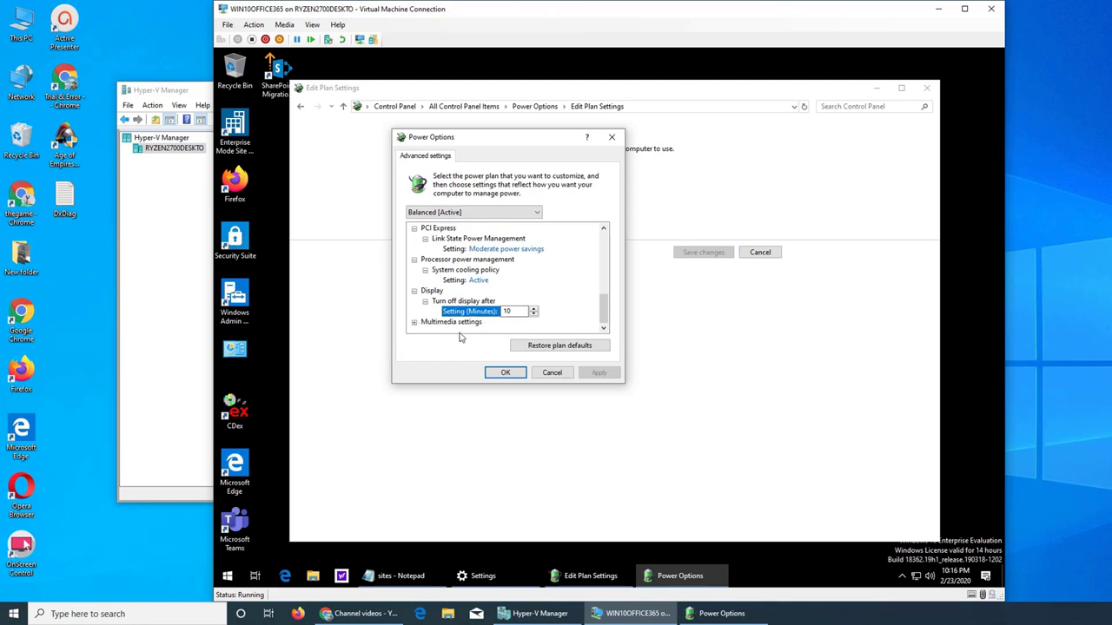
click(415, 323)
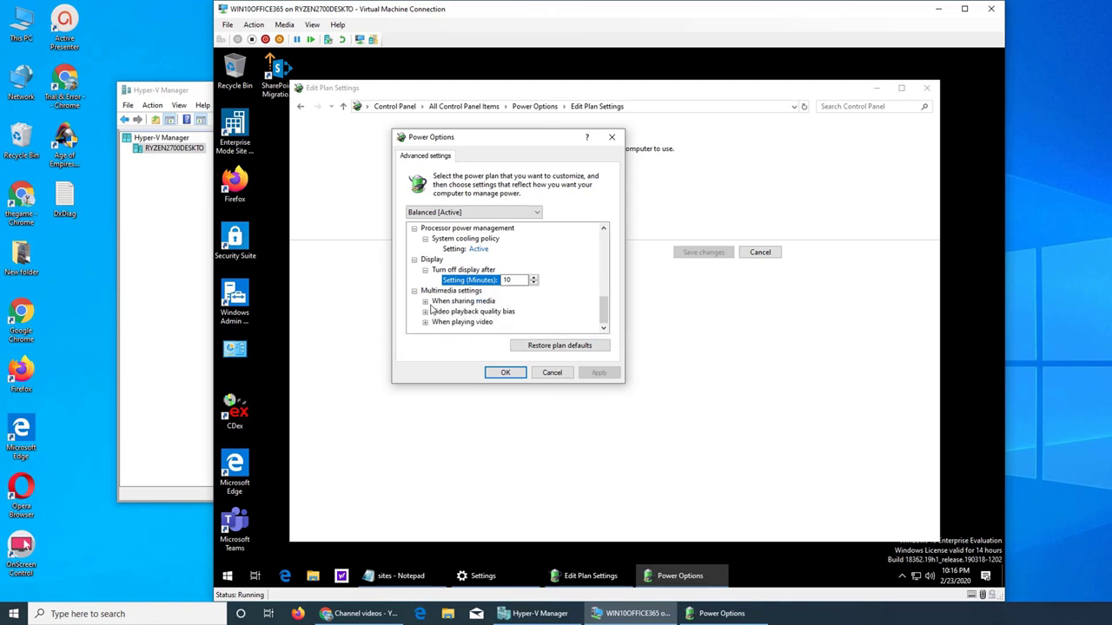
click(425, 302)
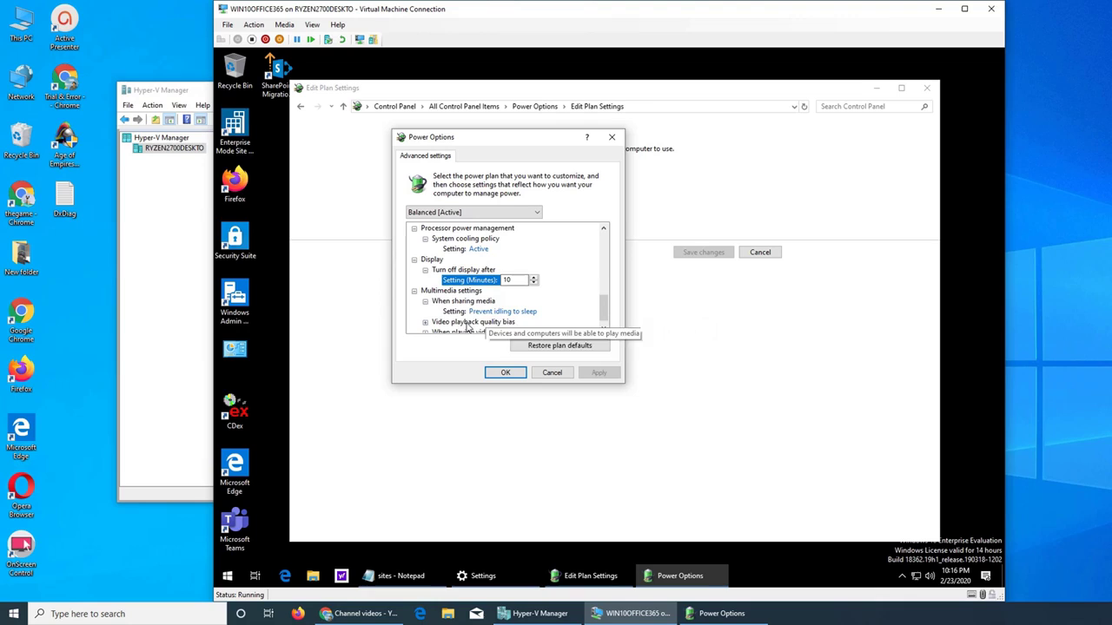
click(425, 321)
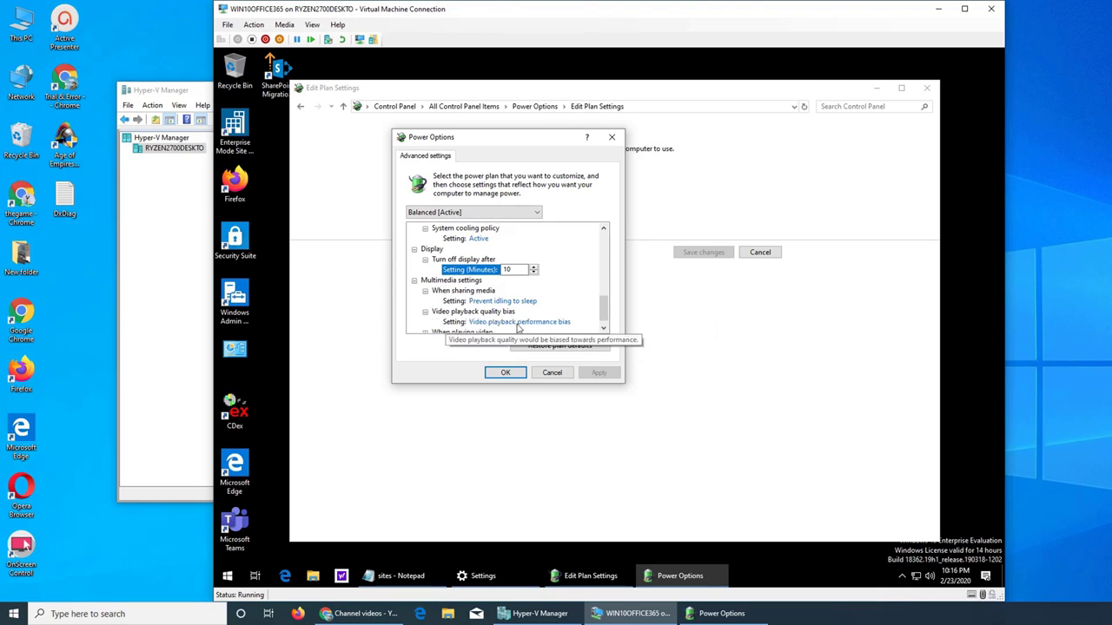
scroll(486, 332, down, 1)
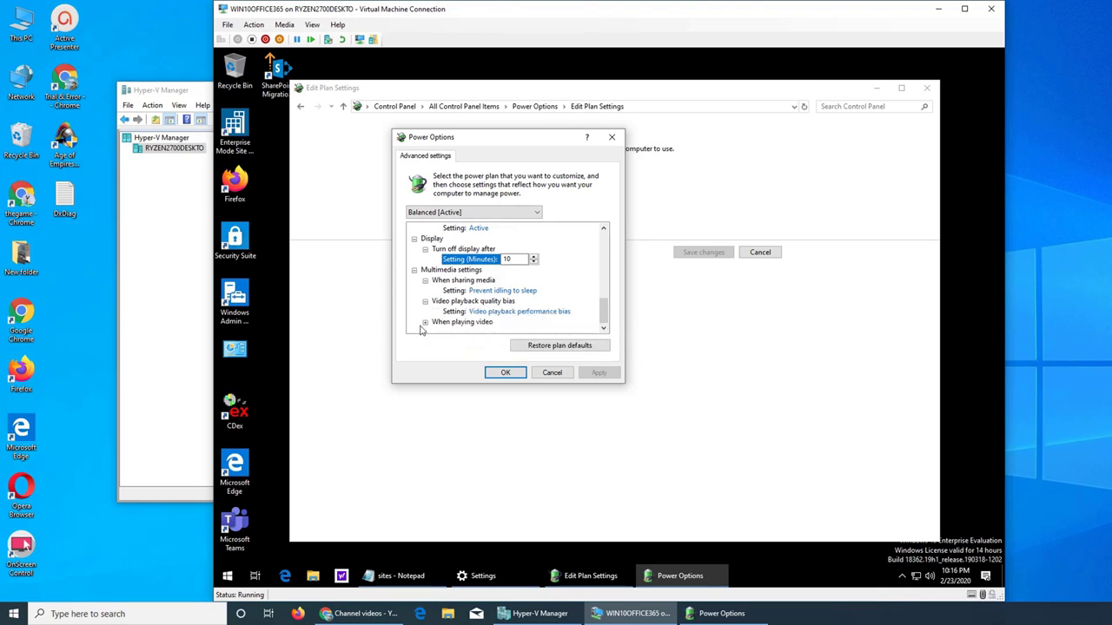
click(425, 322)
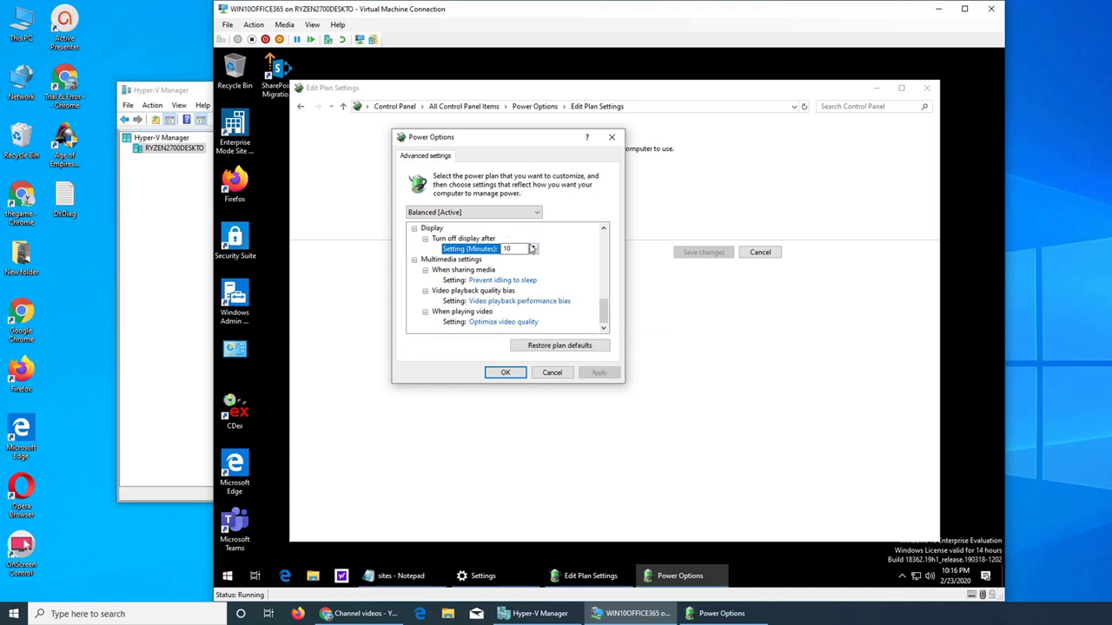
click(526, 212)
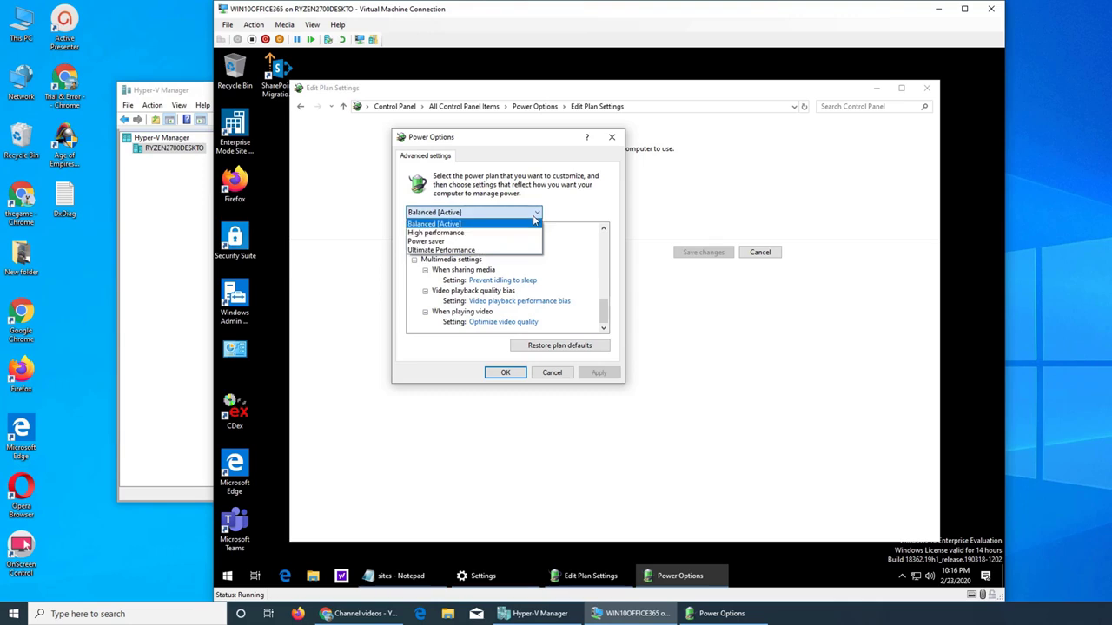
- Switch the advanced settings to Power saver and expand Internet Explorer and Desktop background
click(453, 242)
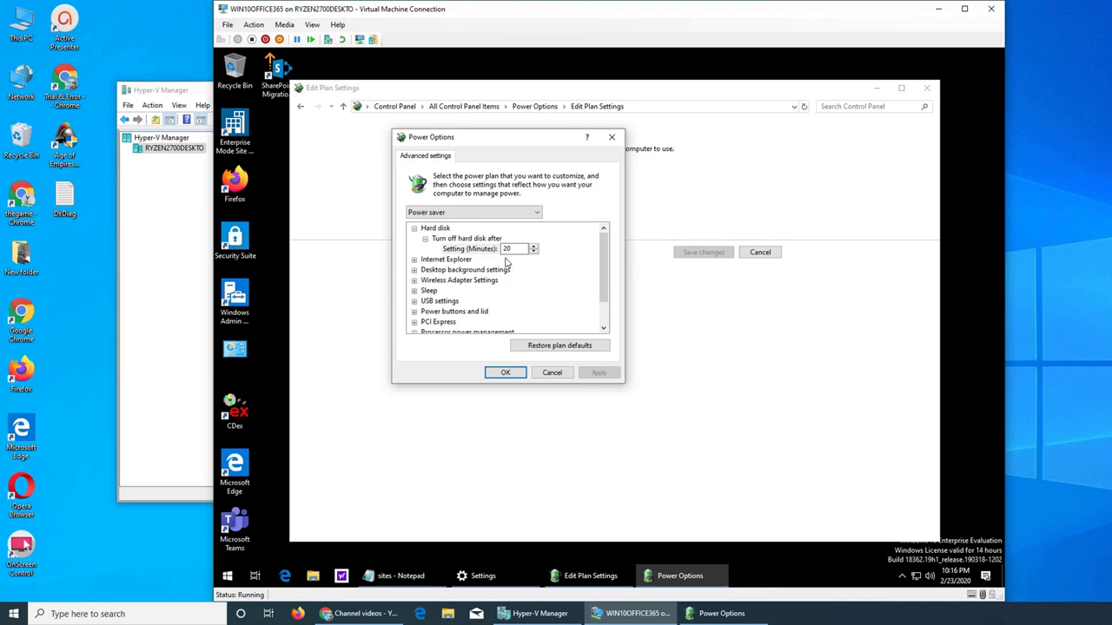
click(414, 260)
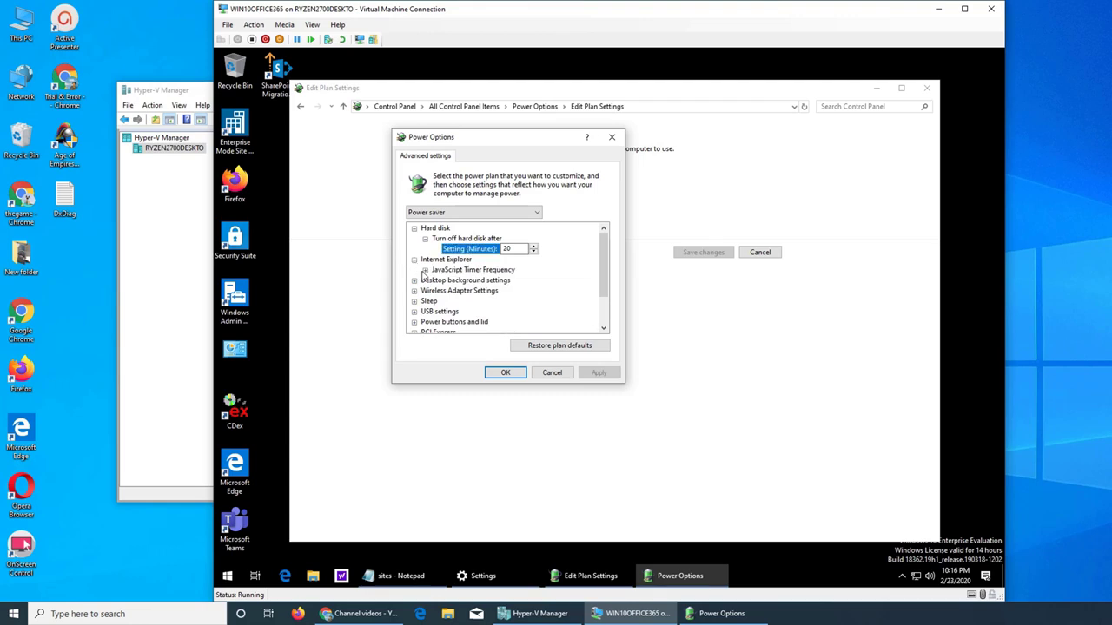
click(425, 270)
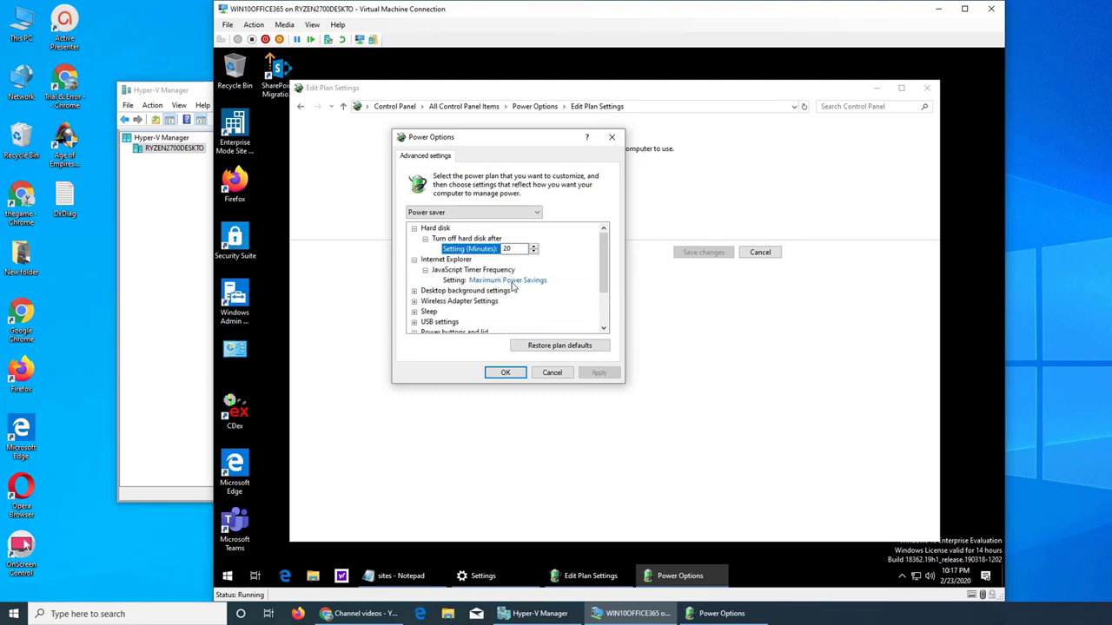
click(415, 292)
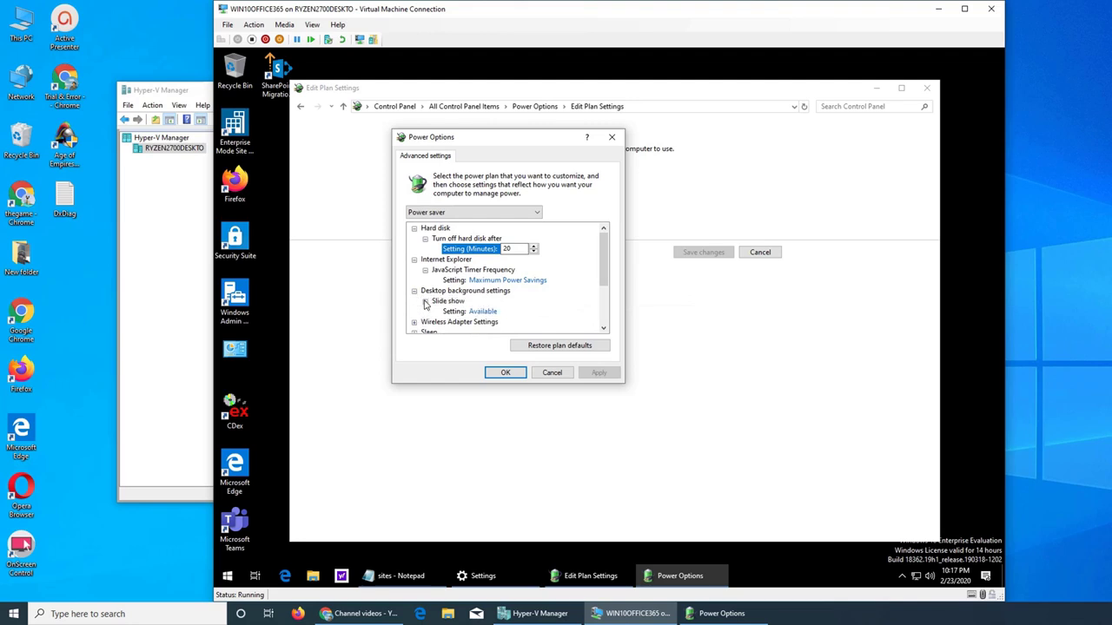
scroll(489, 310, down, 2)
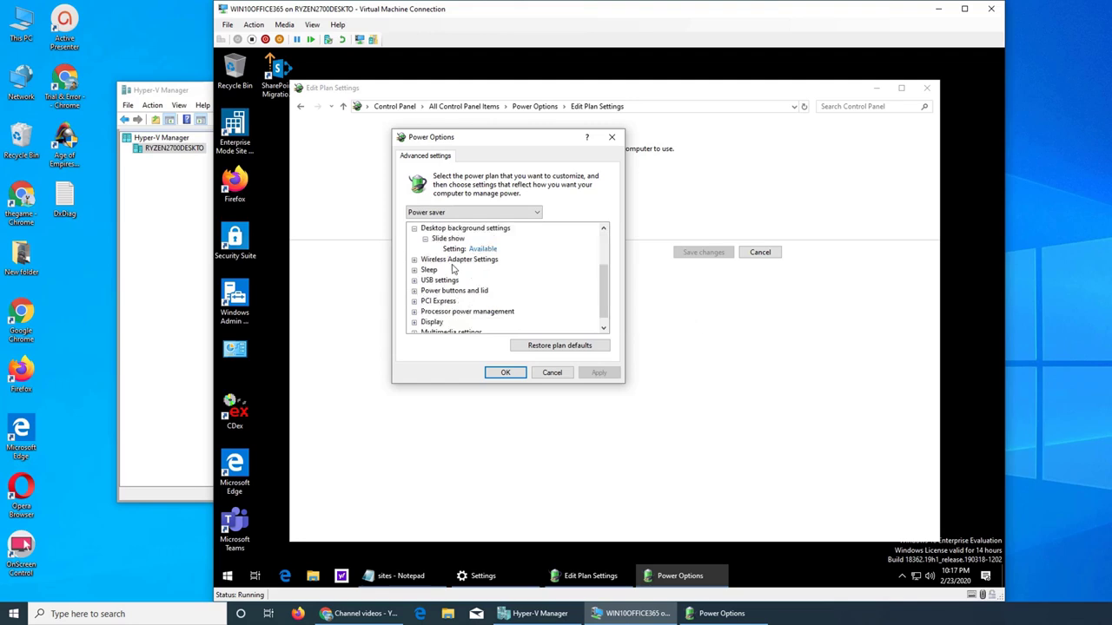
- Expand Sleep, USB (suspend Enabled) and PCI Express (Maximum power savings) for Power saver
click(414, 270)
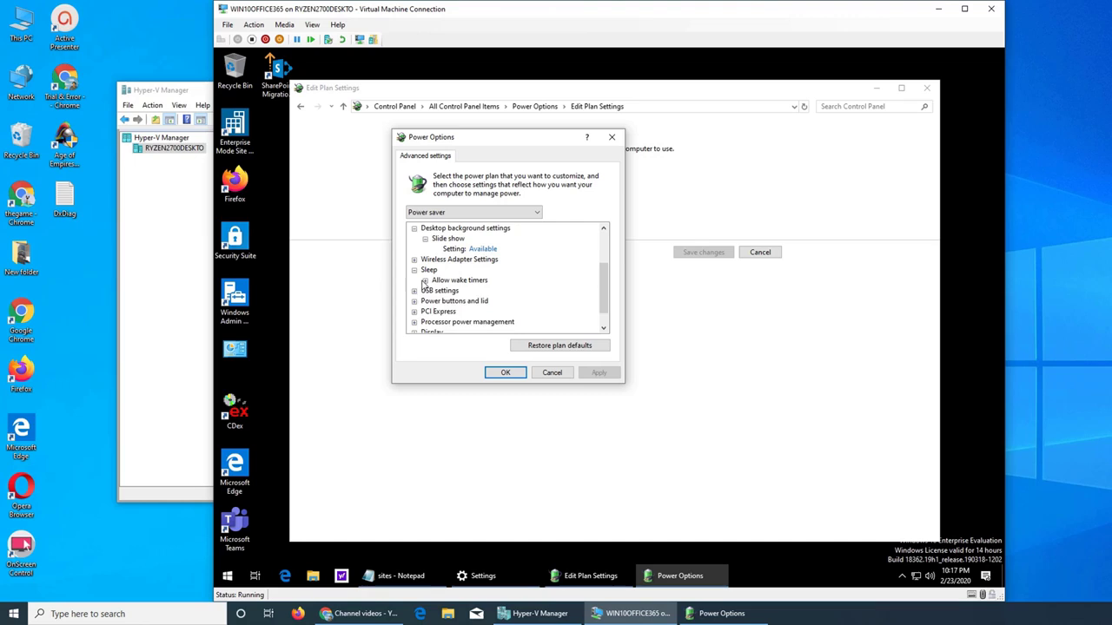
click(425, 281)
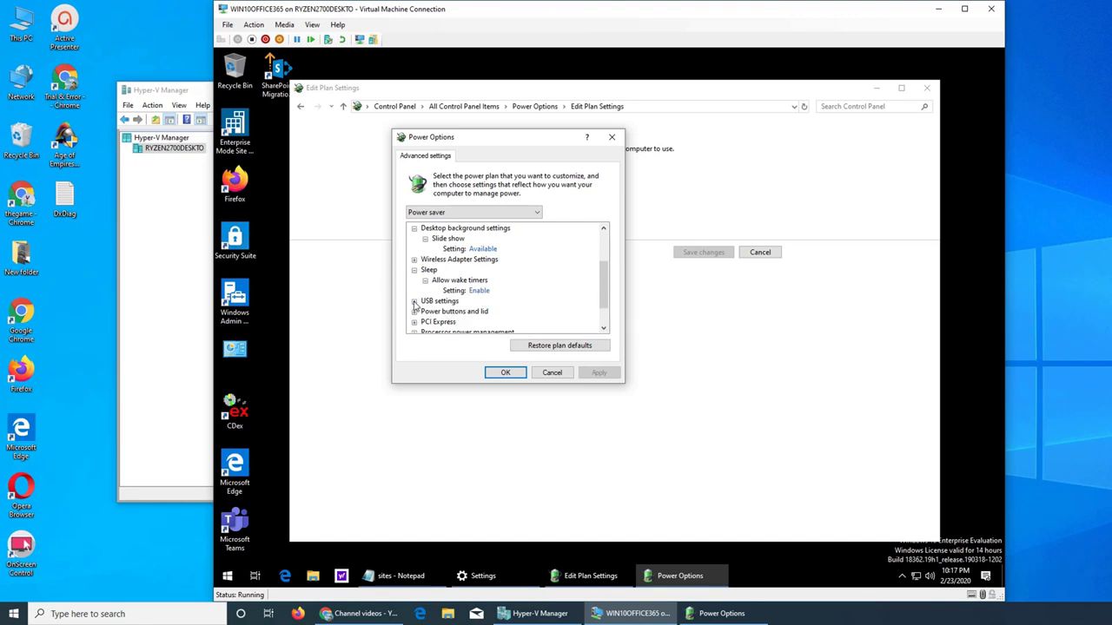
click(414, 302)
click(425, 312)
scroll(537, 301, down, 2)
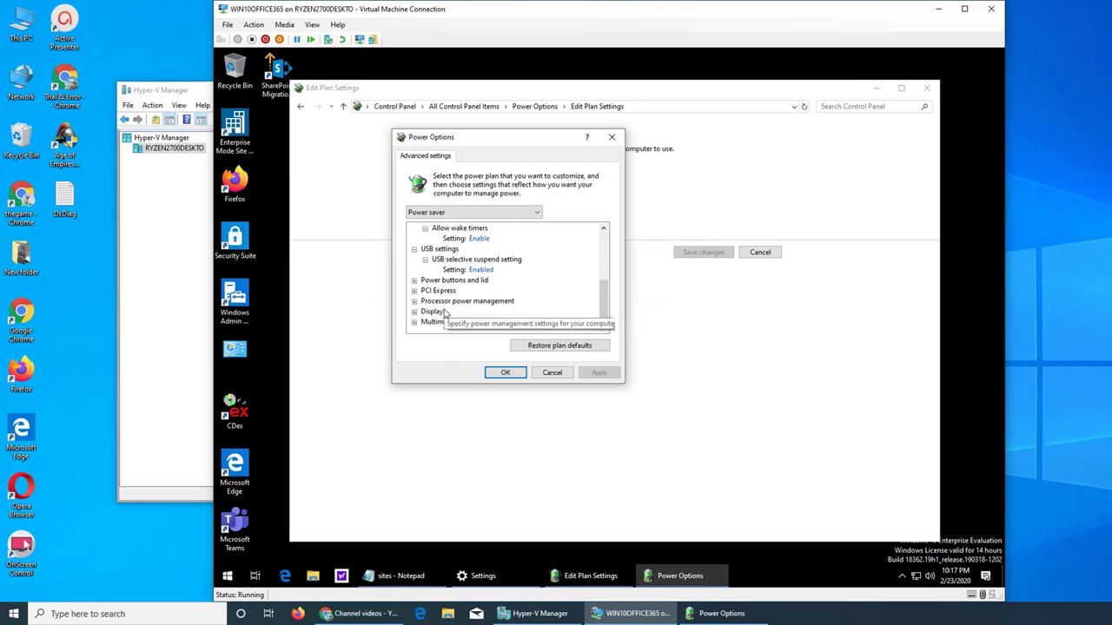
click(415, 291)
click(425, 301)
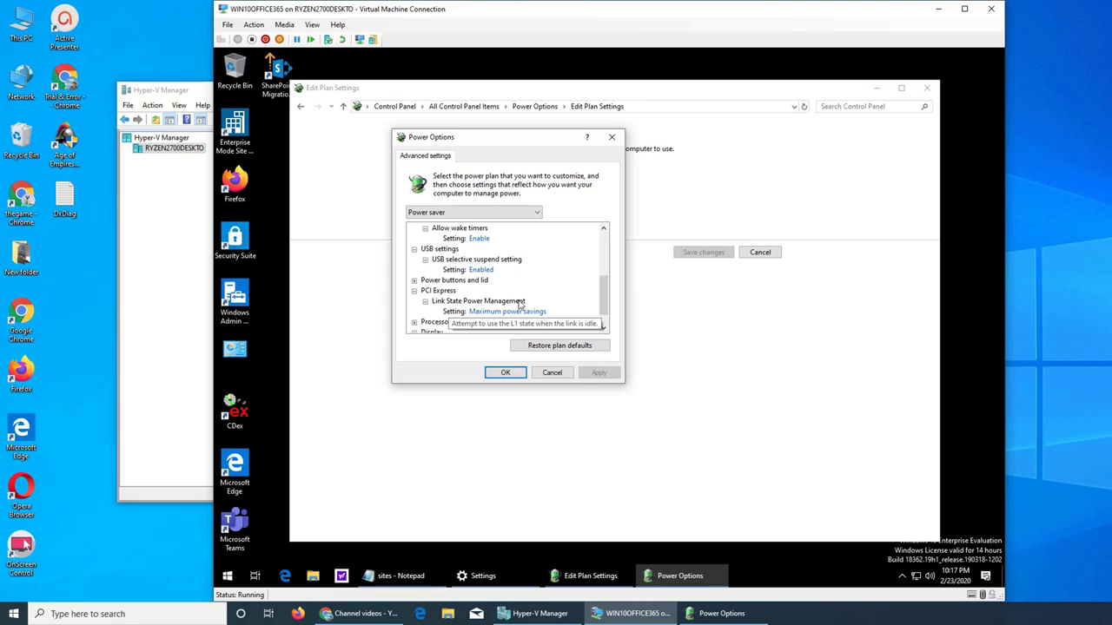
click(525, 214)
click(476, 259)
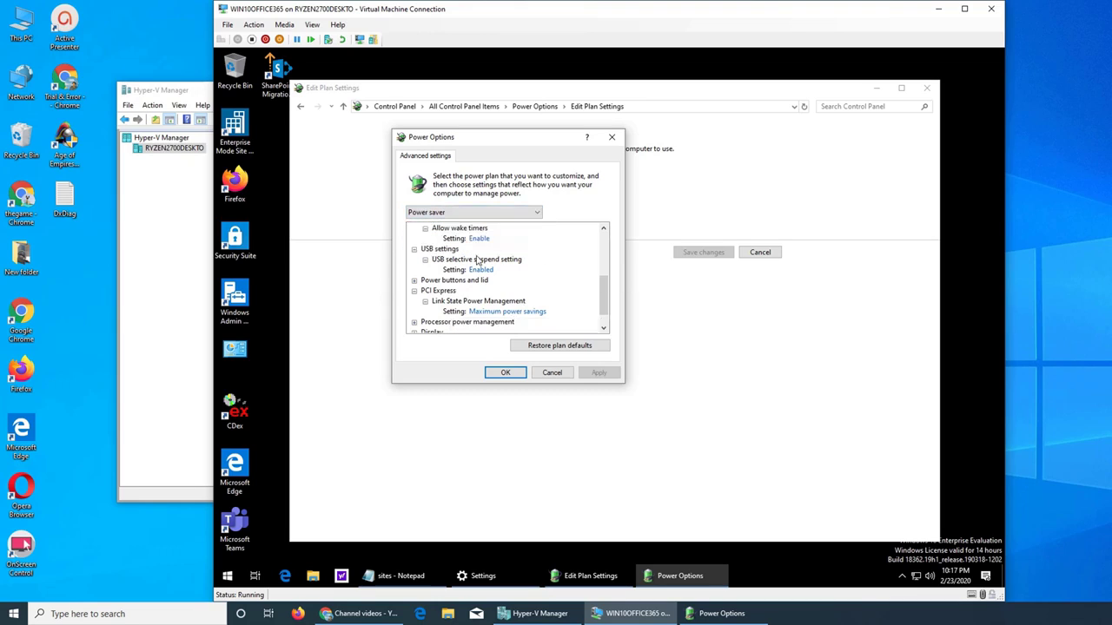
- Switch to Ultimate Performance and expand hard disk, Desktop background slide show and Sleep wake timers
click(500, 212)
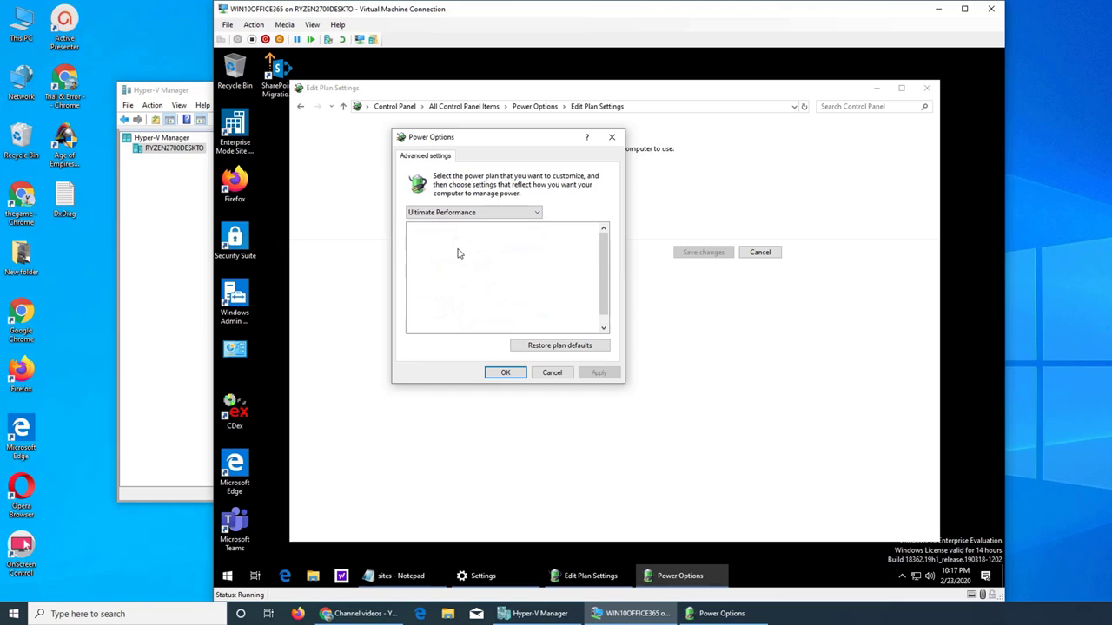
click(517, 249)
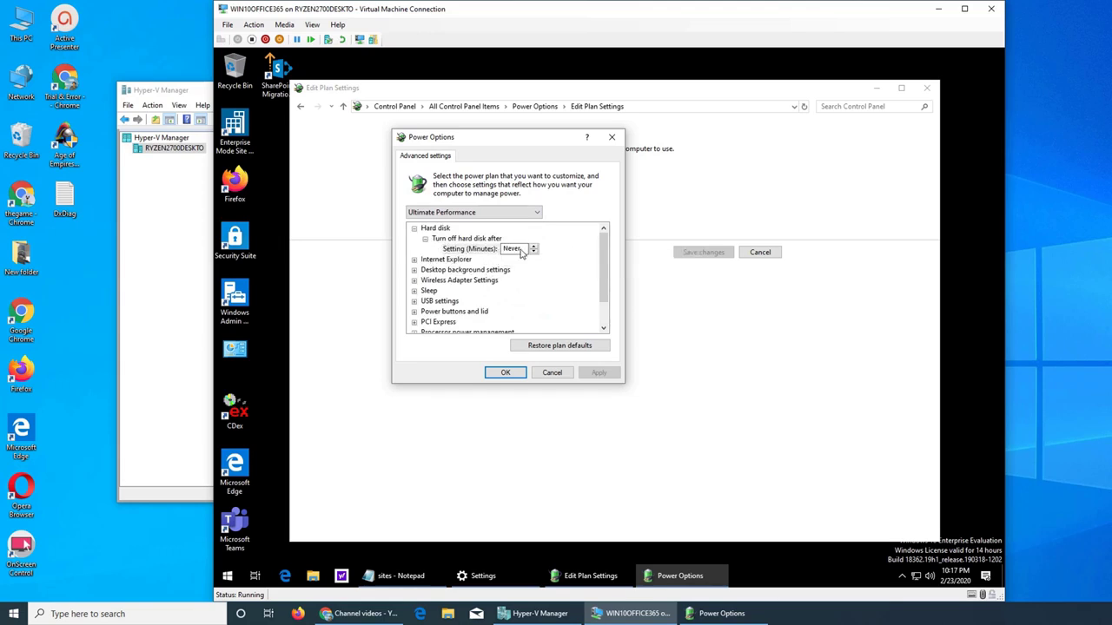
click(483, 271)
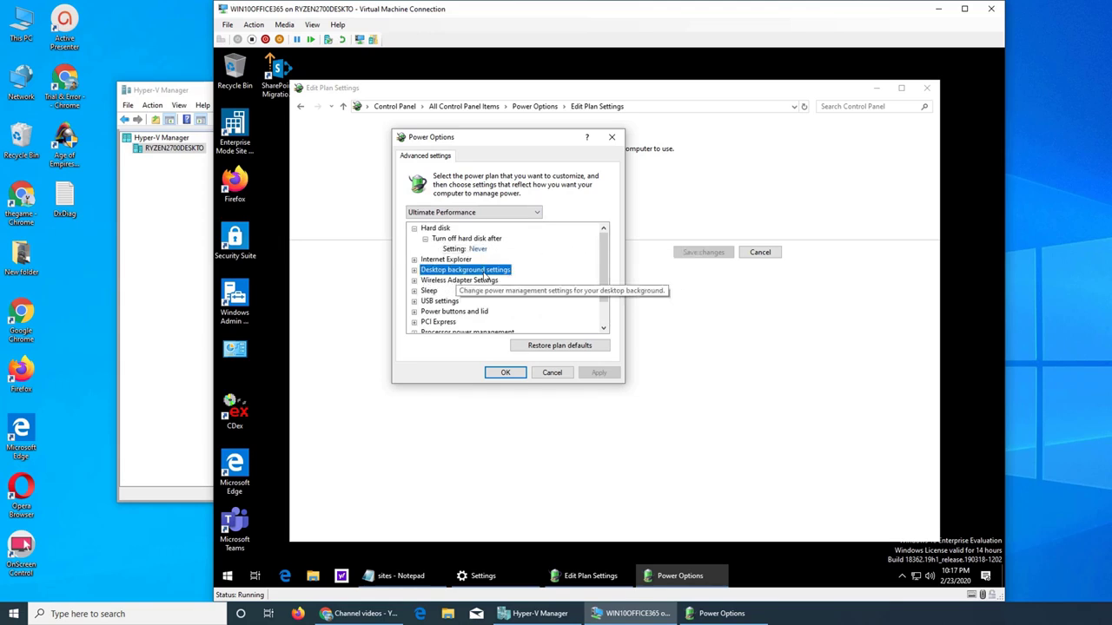
click(415, 270)
click(425, 280)
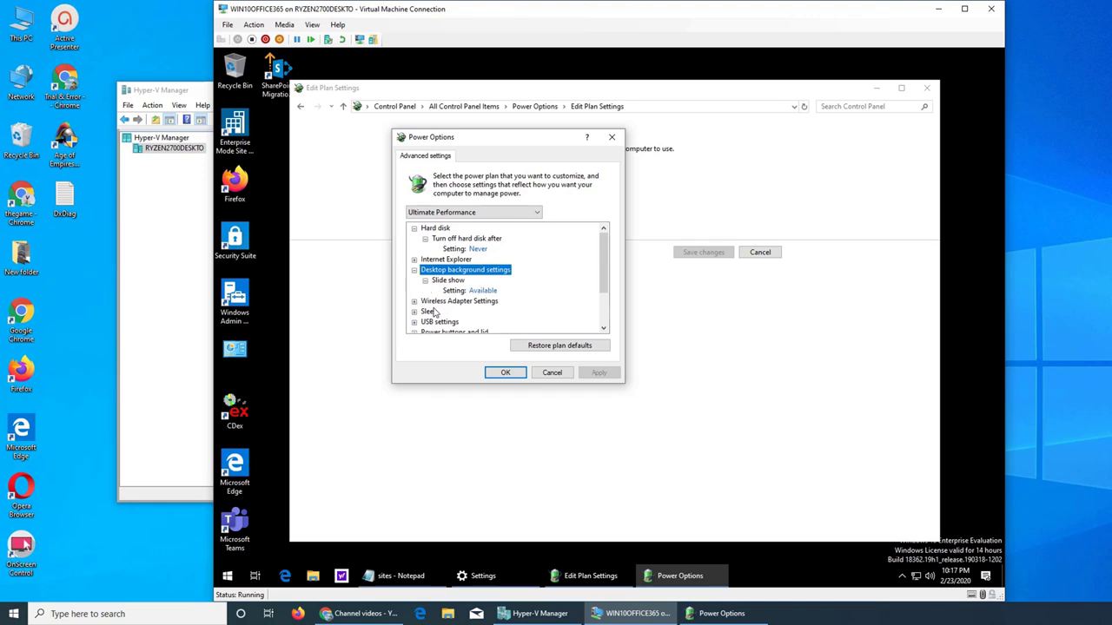
scroll(539, 309, down, 1)
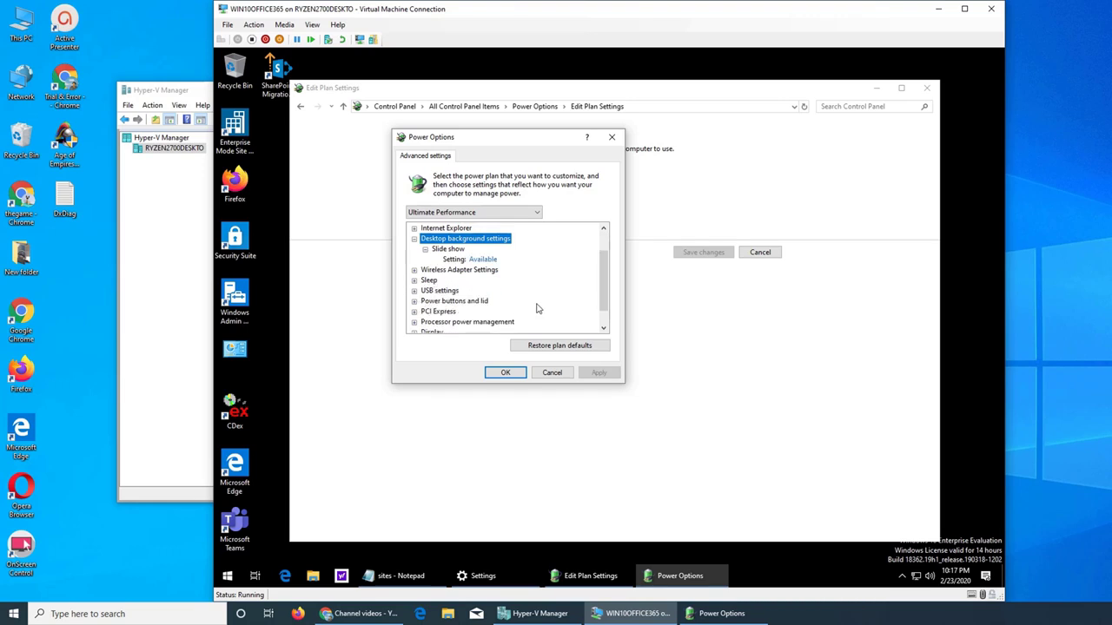
click(415, 280)
click(425, 291)
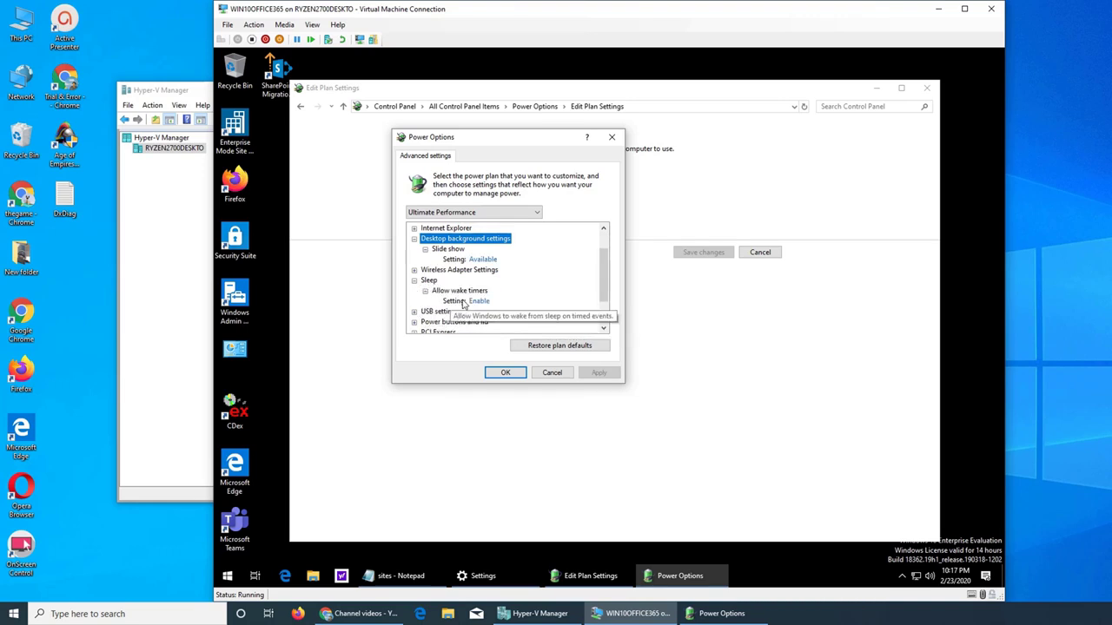
- Expand Power buttons, USB, PCI Express (link state Off) and Processor cooling policy (Active)
scroll(550, 310, down, 1)
click(414, 291)
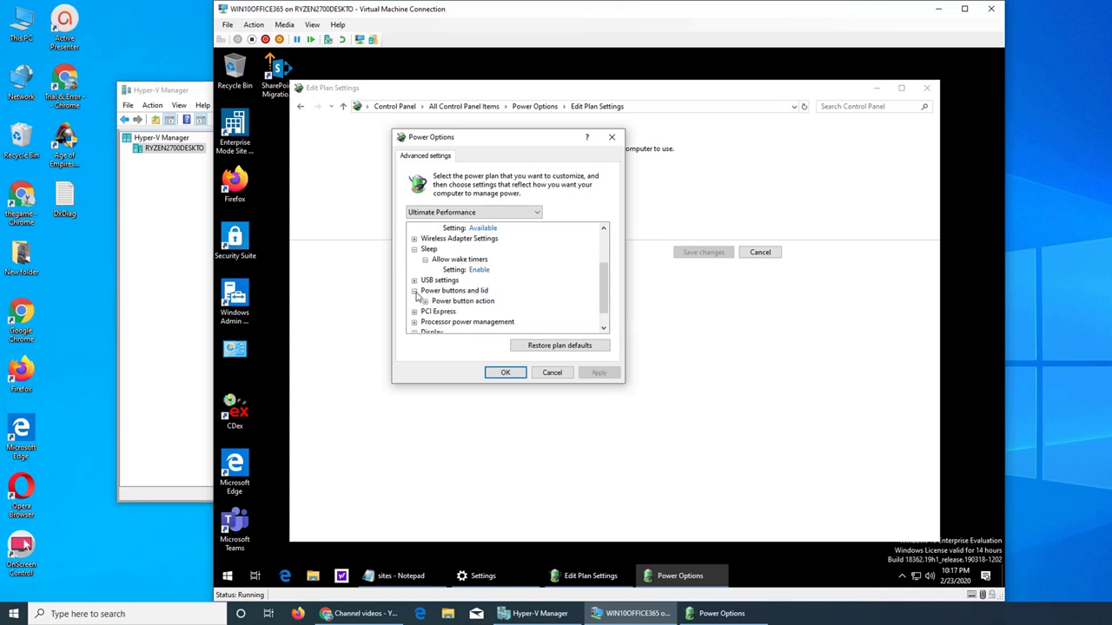
click(415, 281)
scroll(509, 284, down, 1)
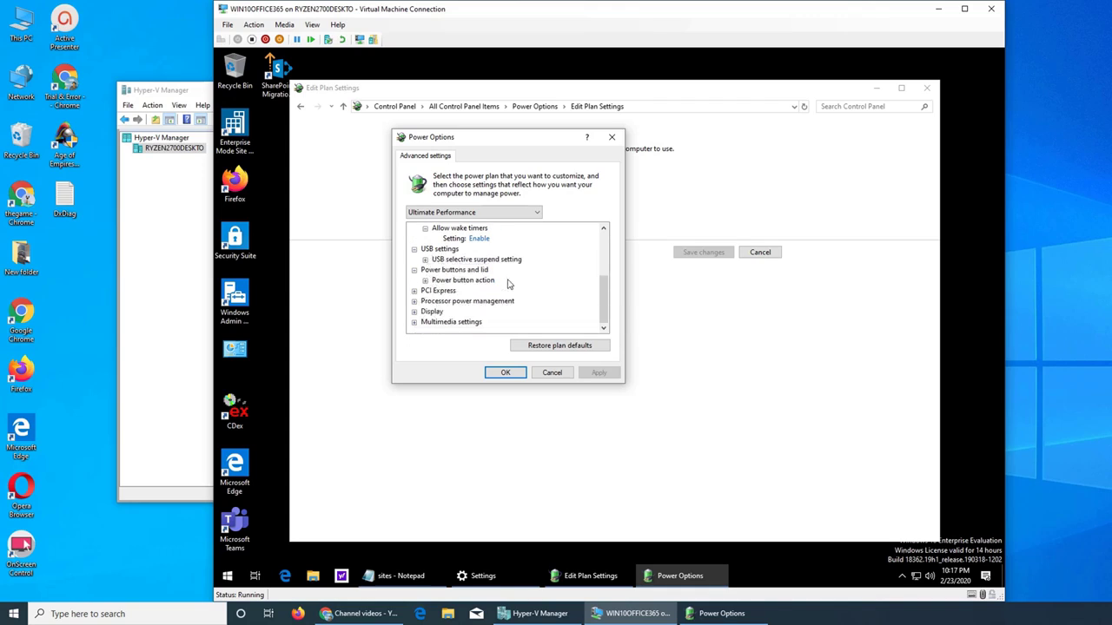
click(414, 291)
click(425, 302)
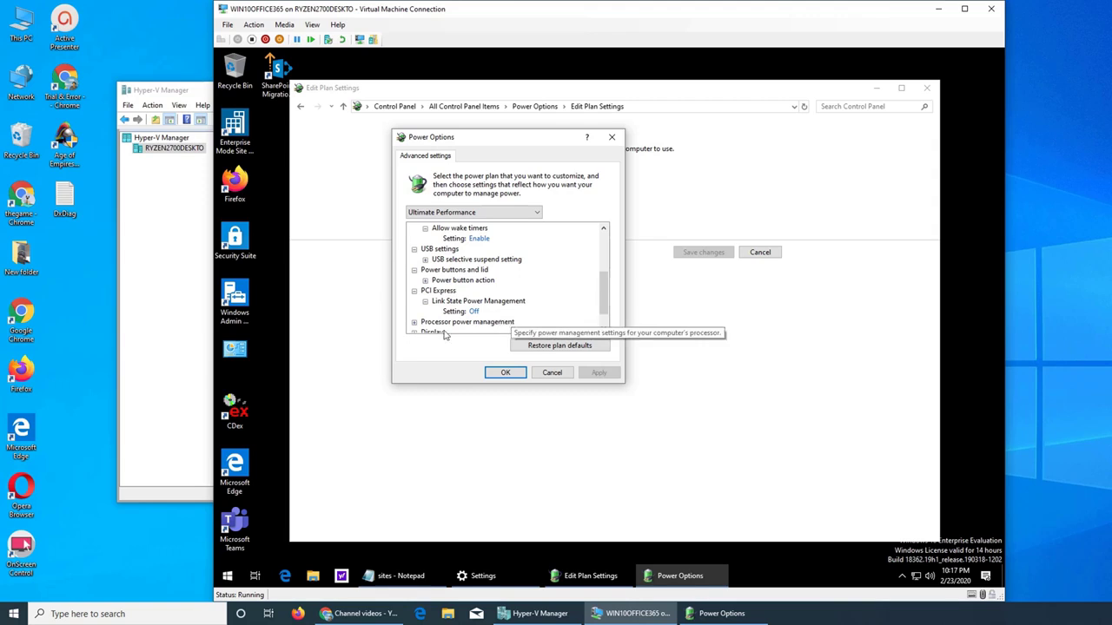
click(414, 322)
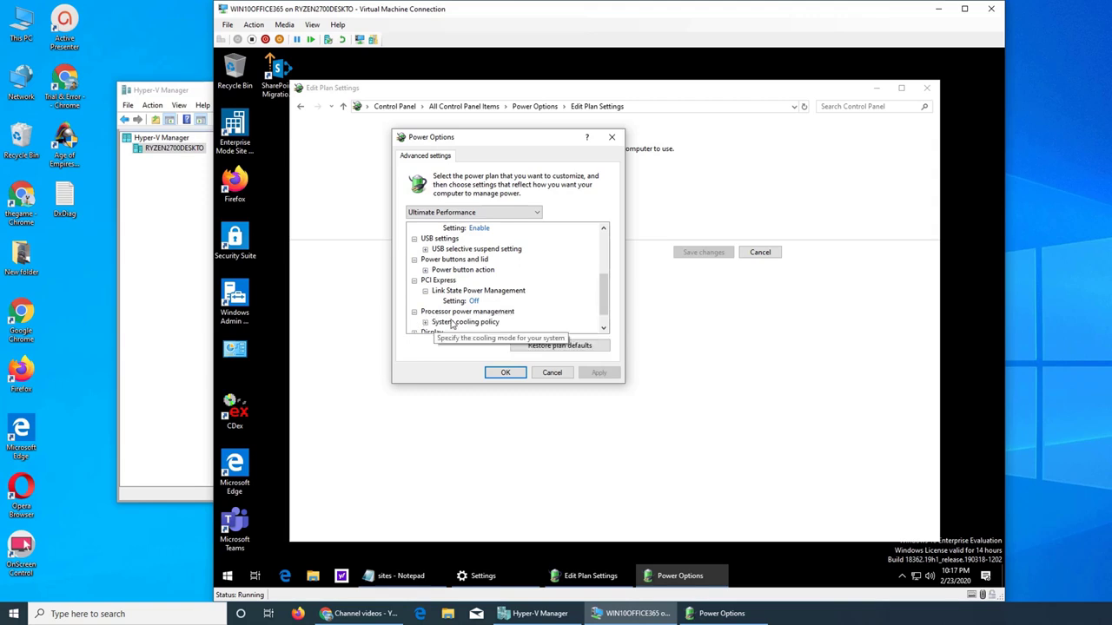
scroll(451, 317, down, 1)
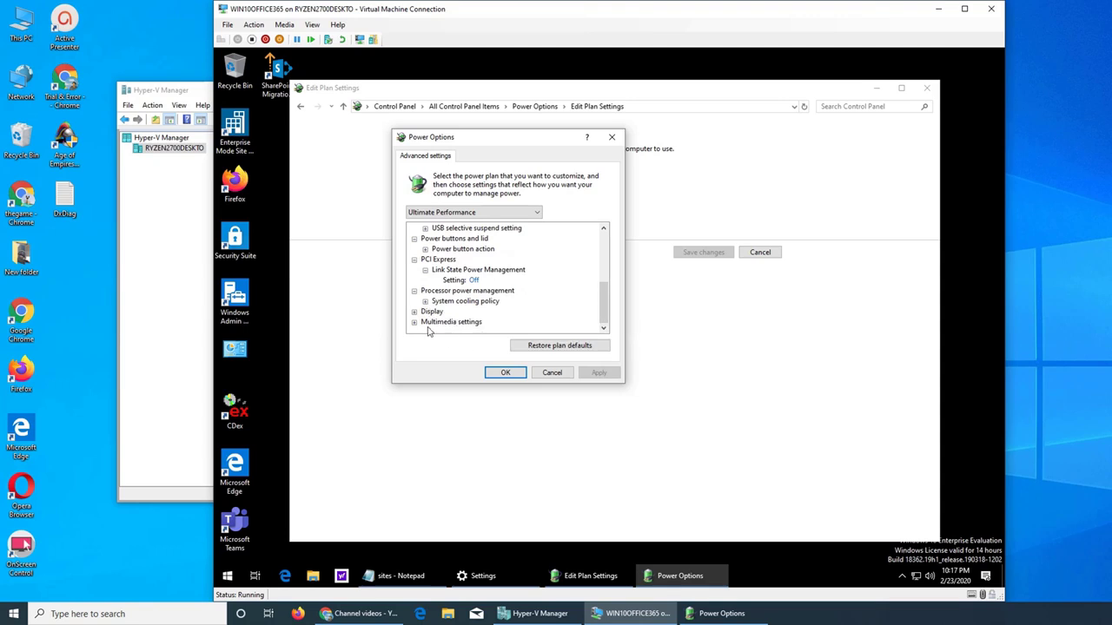
click(425, 301)
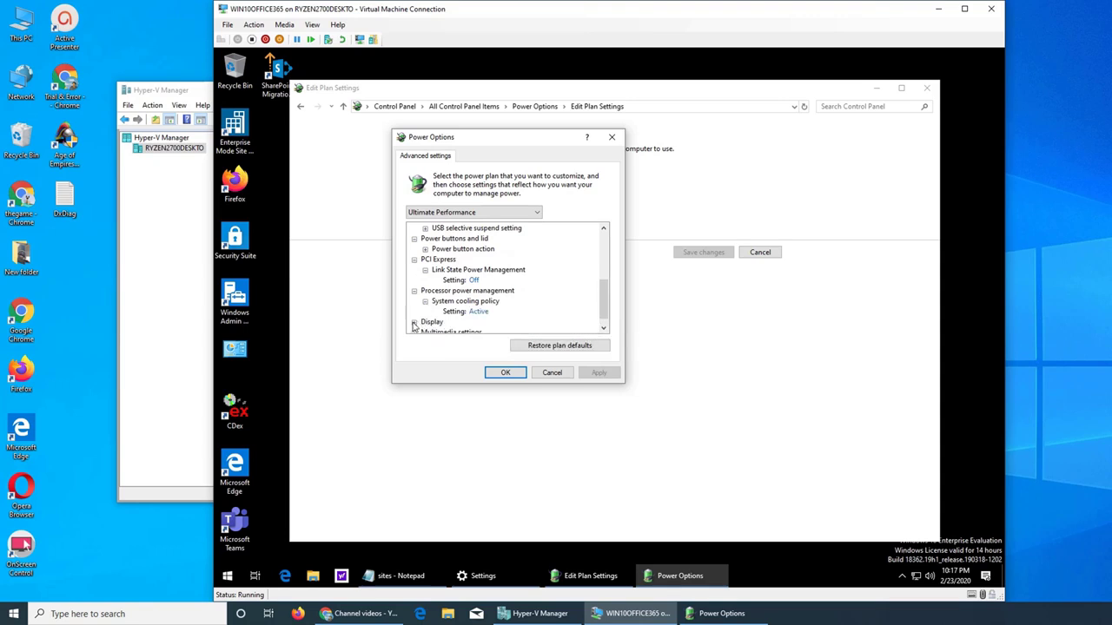
- Expand Display (off after 15 Minutes) and Multimedia settings for Ultimate Performance
click(414, 322)
click(426, 312)
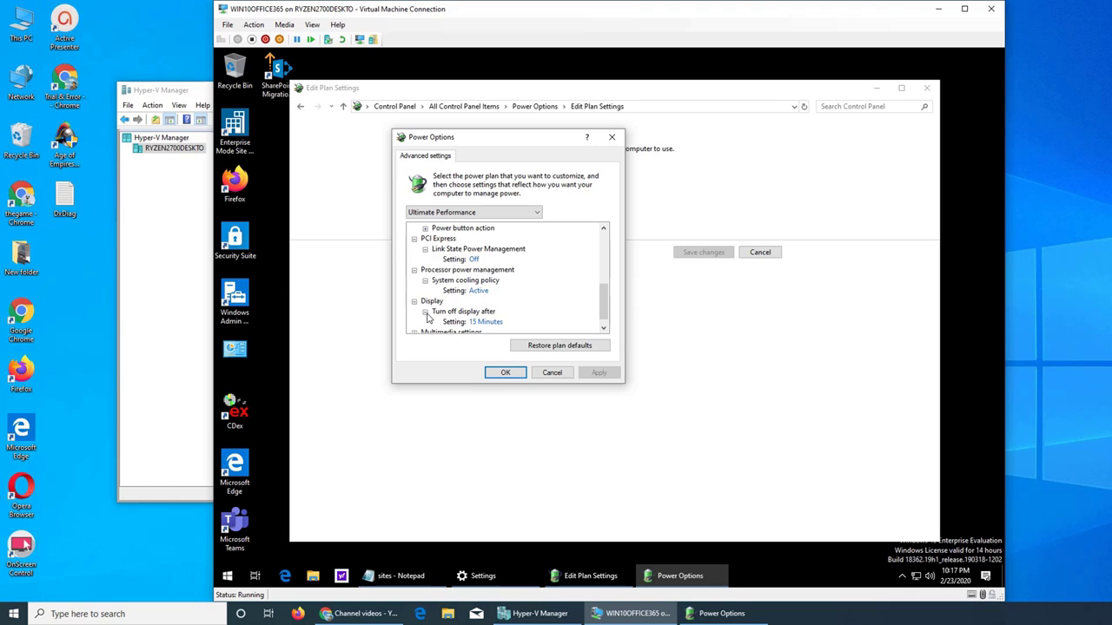
click(425, 330)
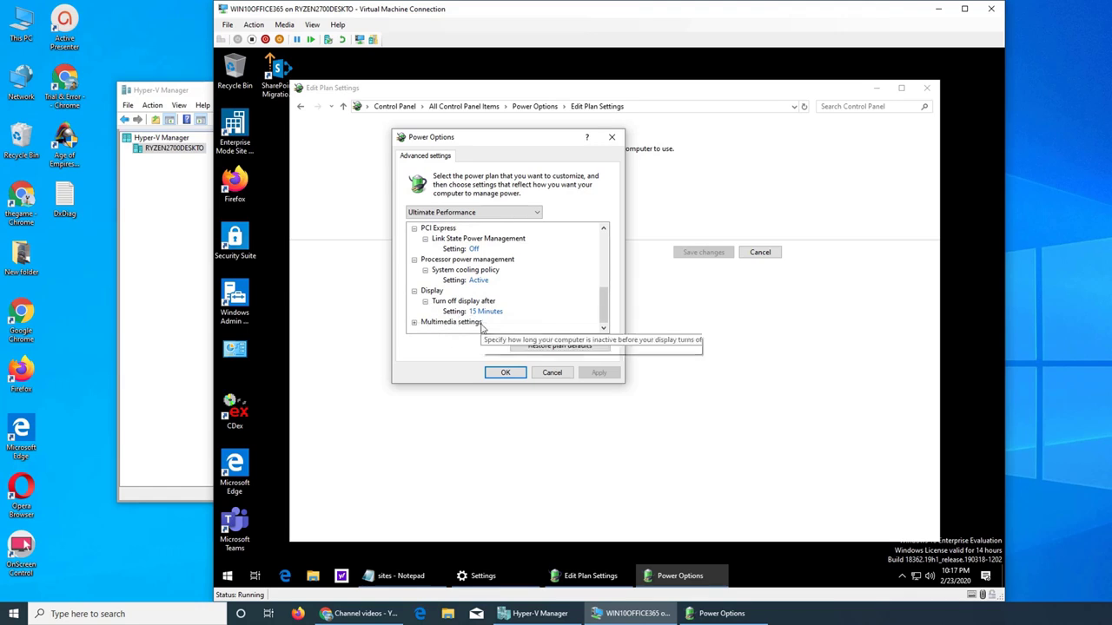
click(415, 323)
click(425, 323)
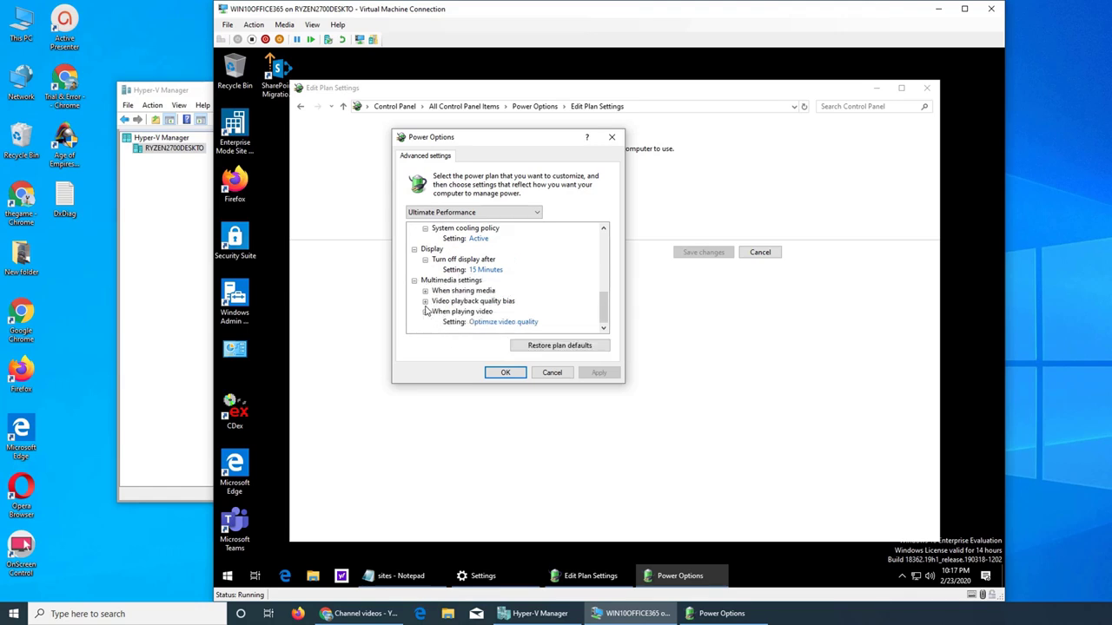
click(424, 291)
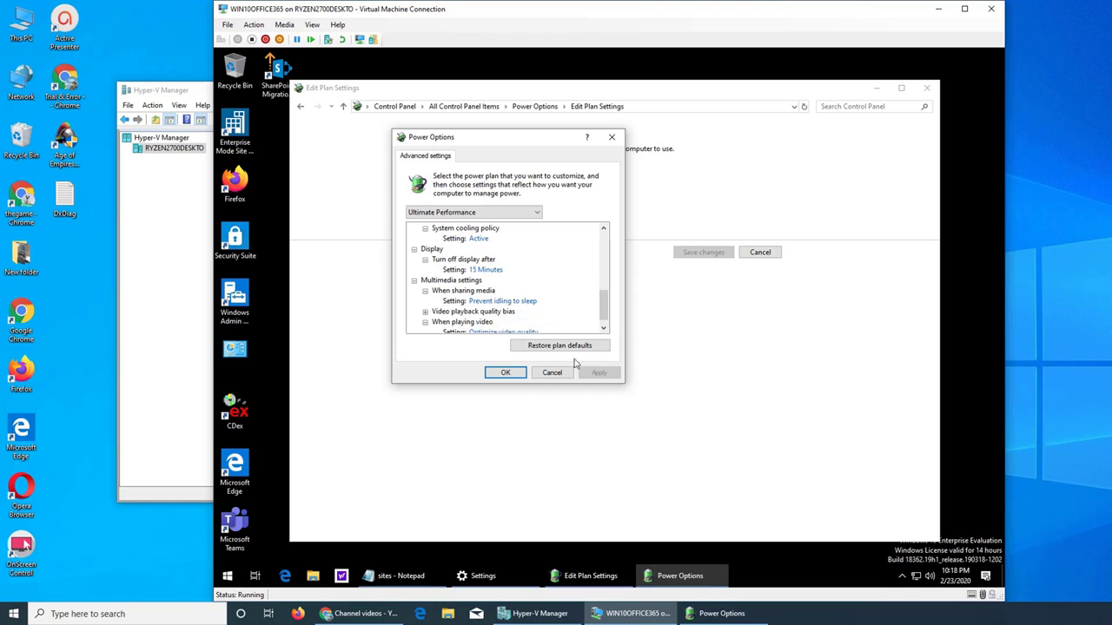
- Close the advanced dialog, cancel Balanced edits, and reveal the High performance and Ultimate Performance plans
click(612, 137)
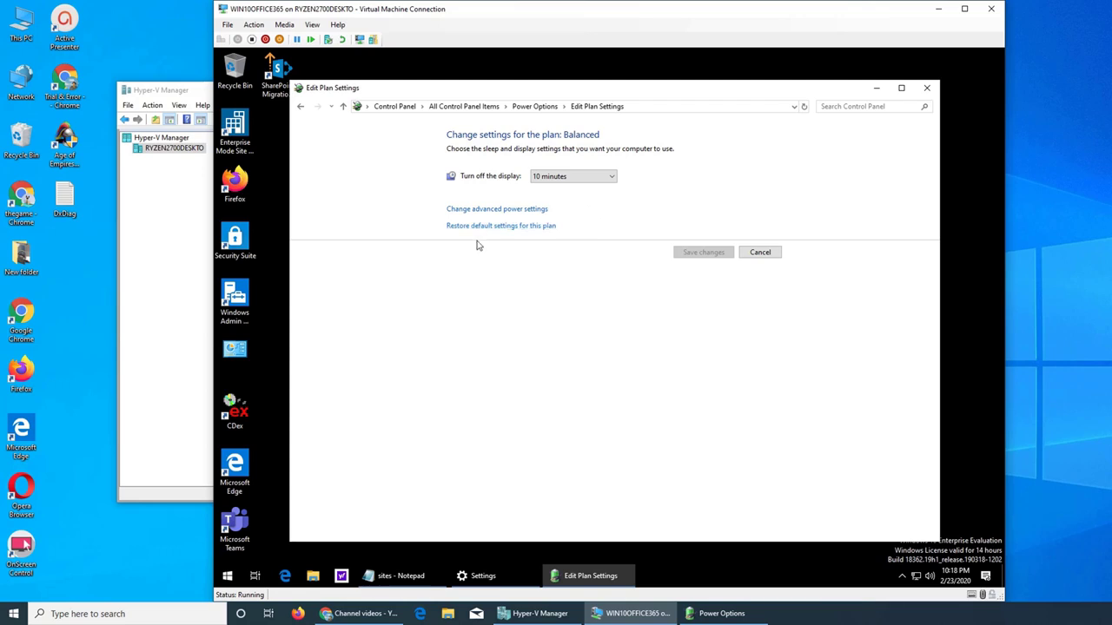
click(760, 252)
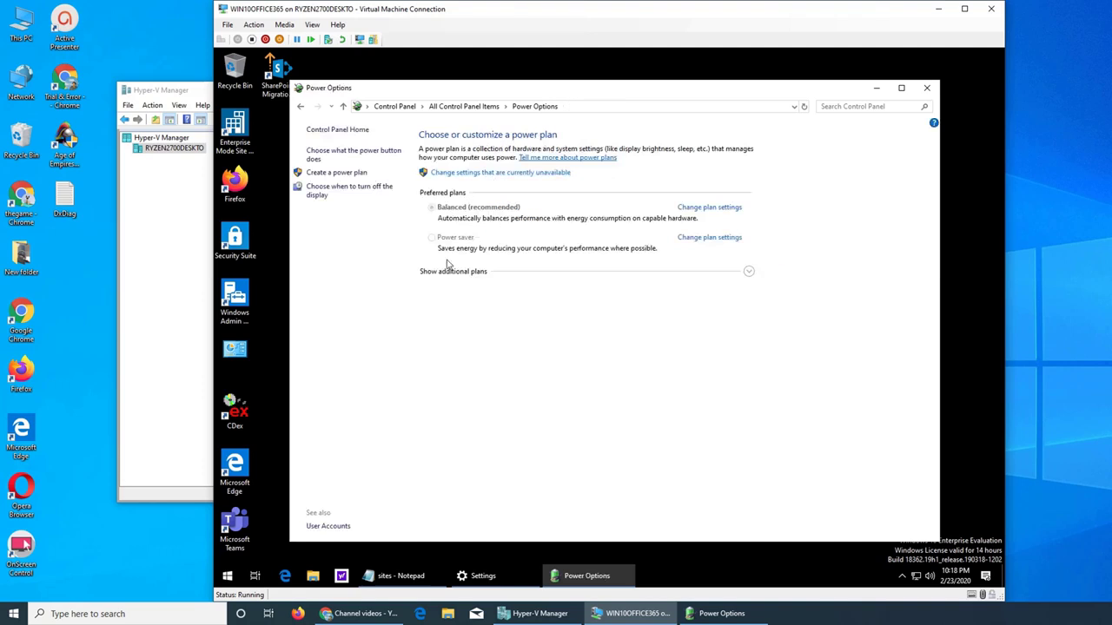
click(749, 271)
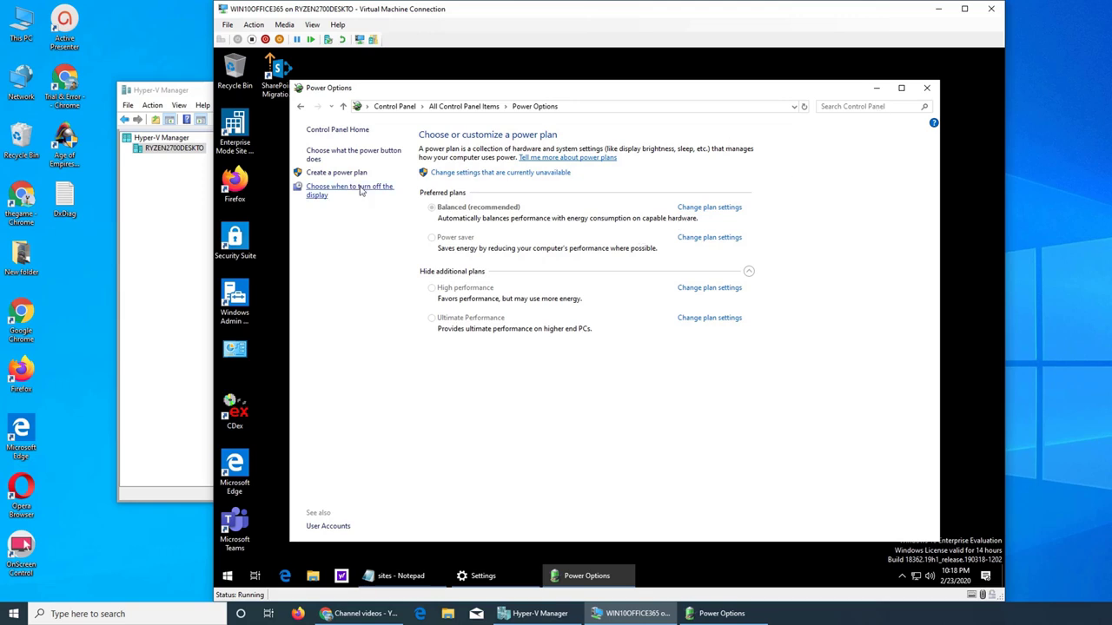
- Create My Custom Plan 1 from Balanced with the display set to Never turn off
click(337, 173)
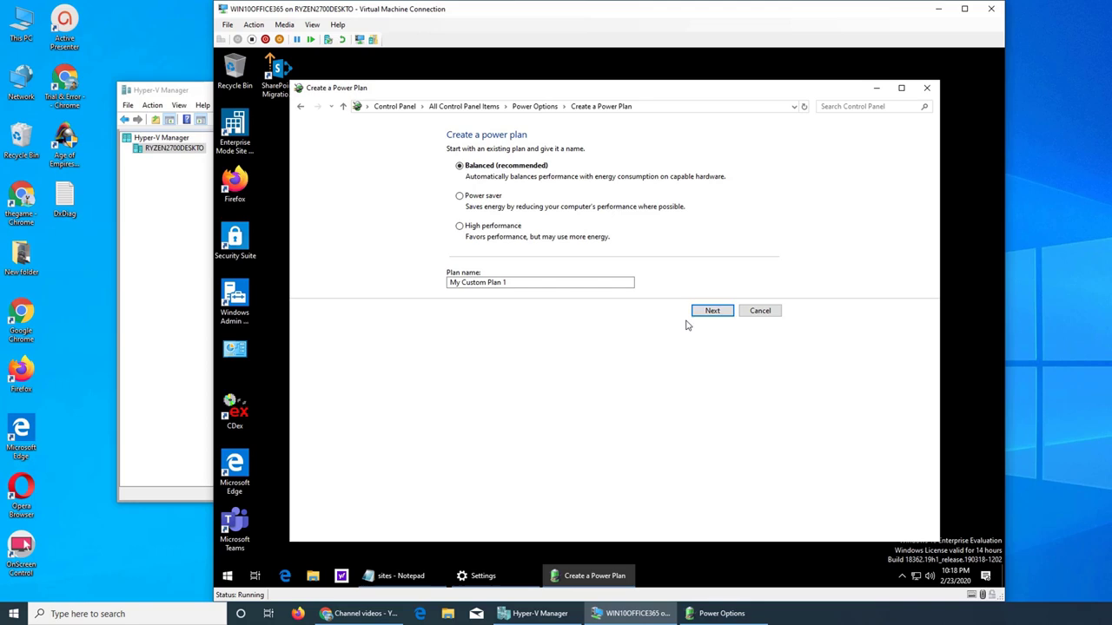
click(730, 312)
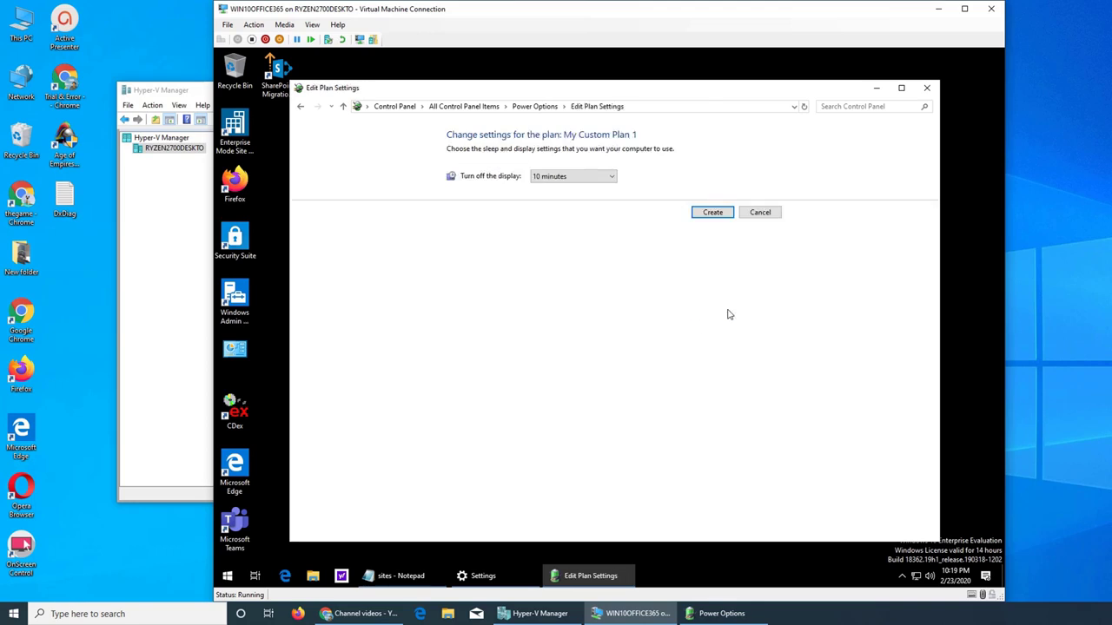
click(566, 179)
click(556, 318)
click(712, 212)
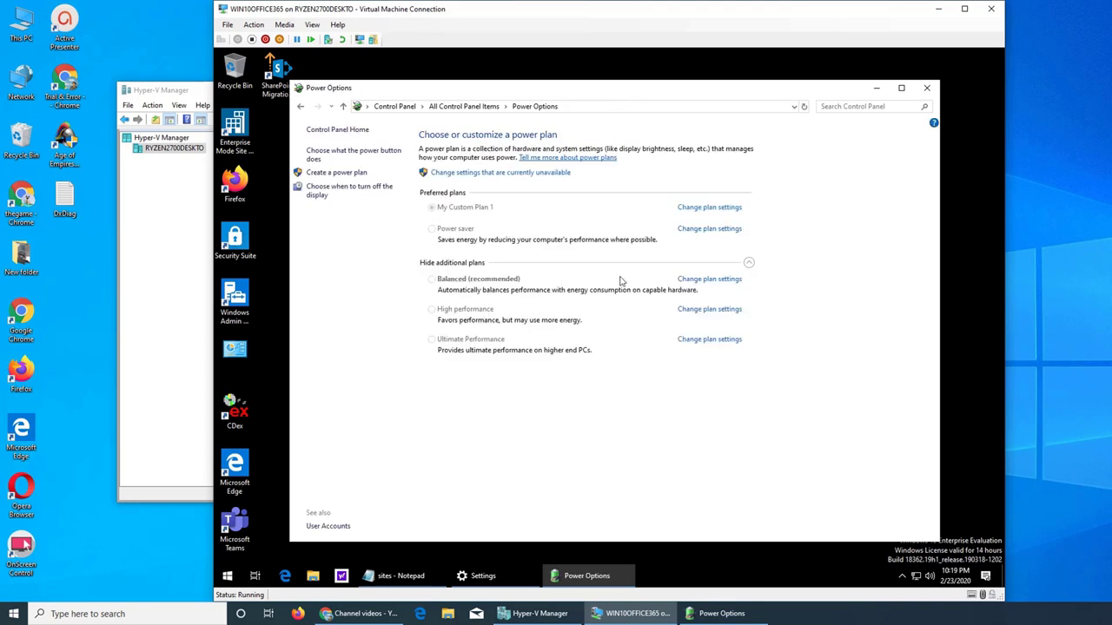
- Review the power button action in System Settings, leaving it at Shut down
click(344, 157)
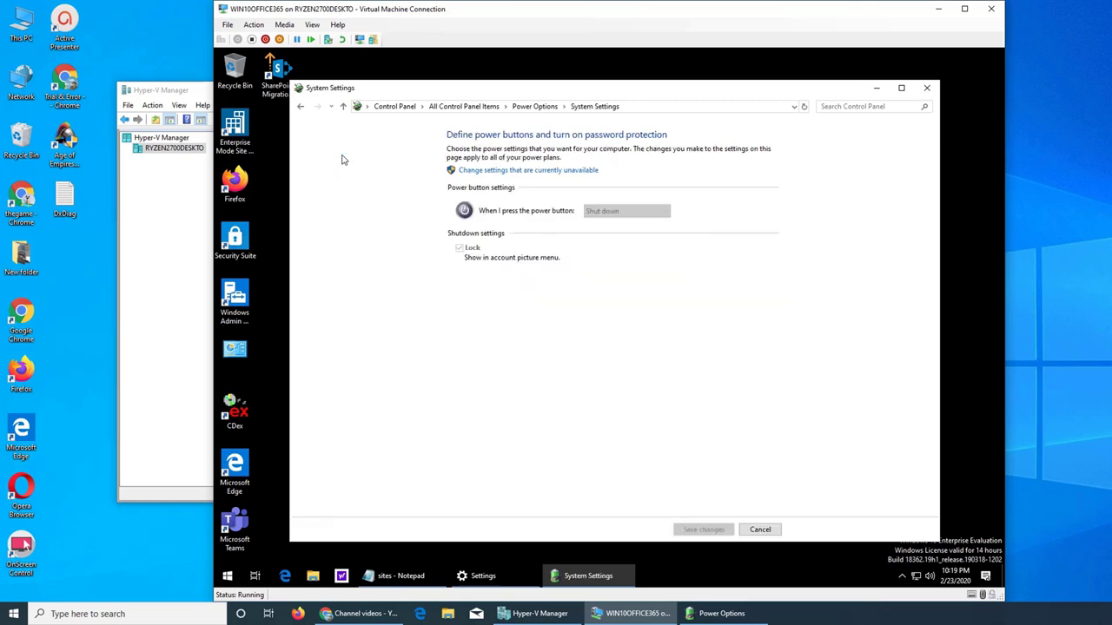
click(571, 171)
click(625, 200)
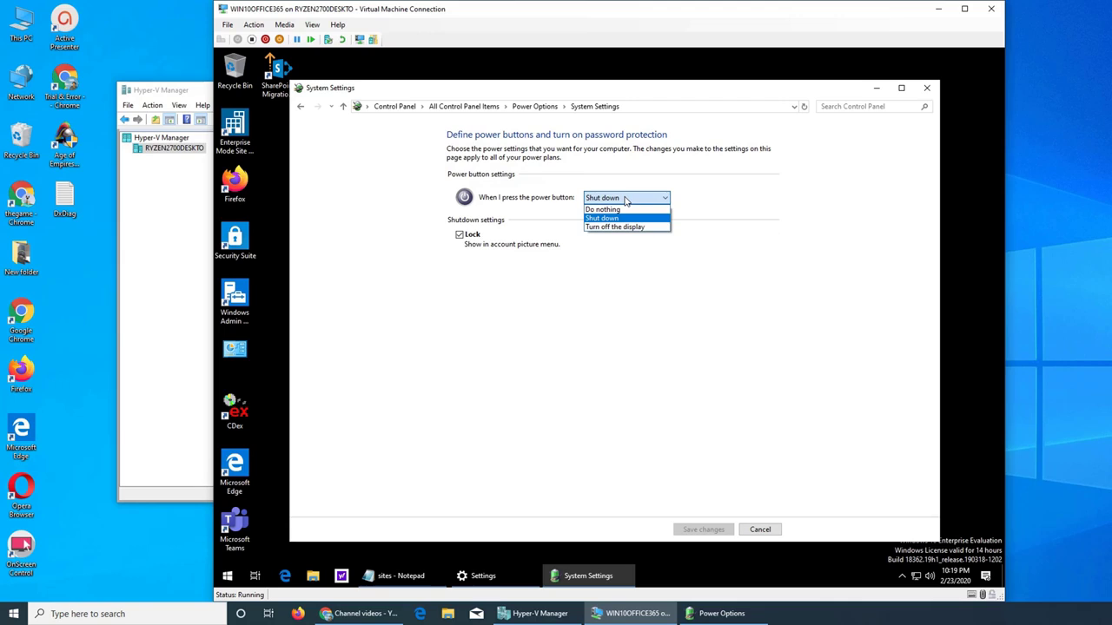
click(731, 212)
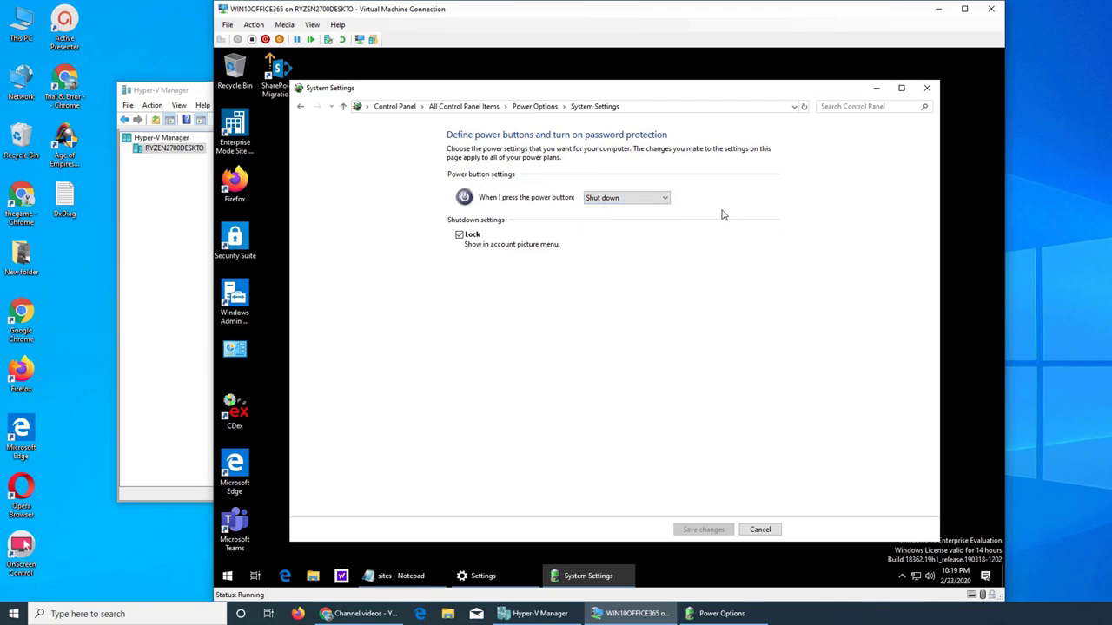
click(301, 106)
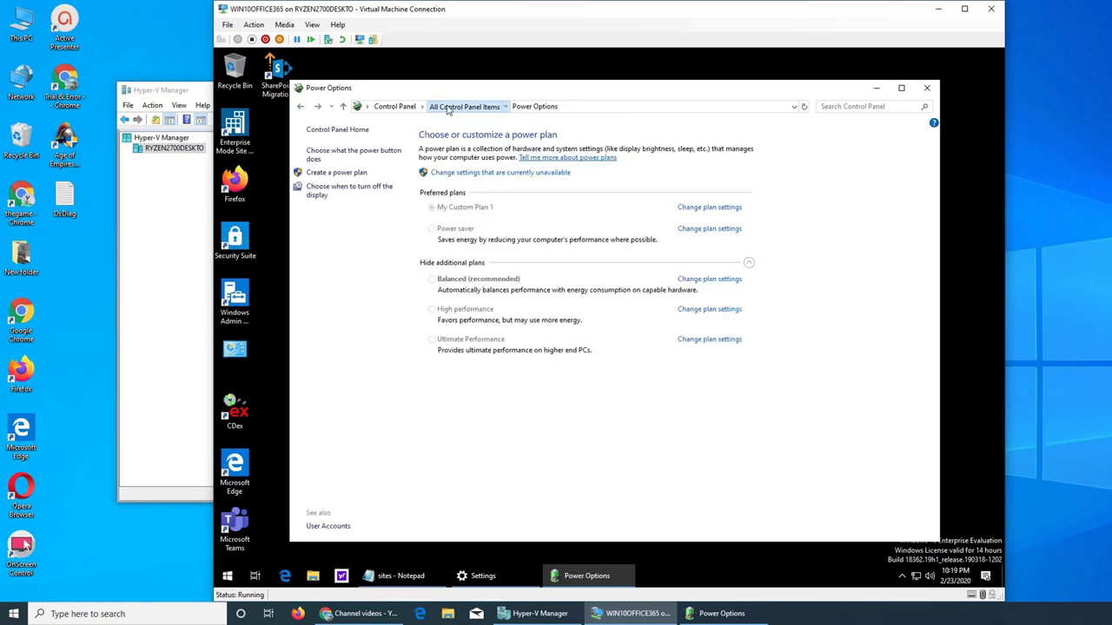
click(448, 108)
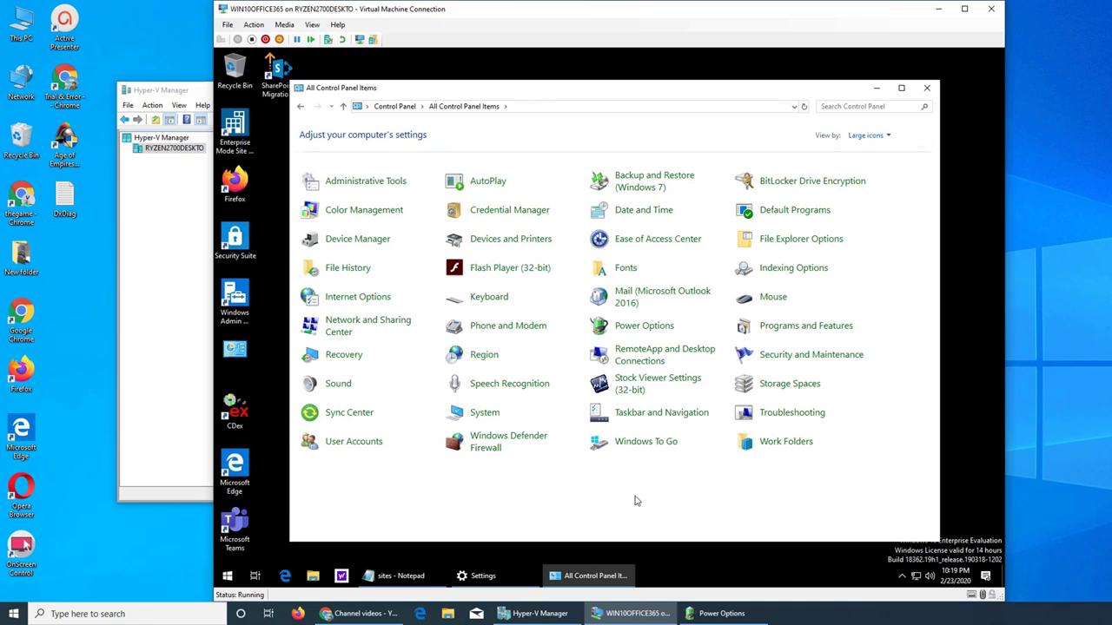
click(839, 110)
text(battery)
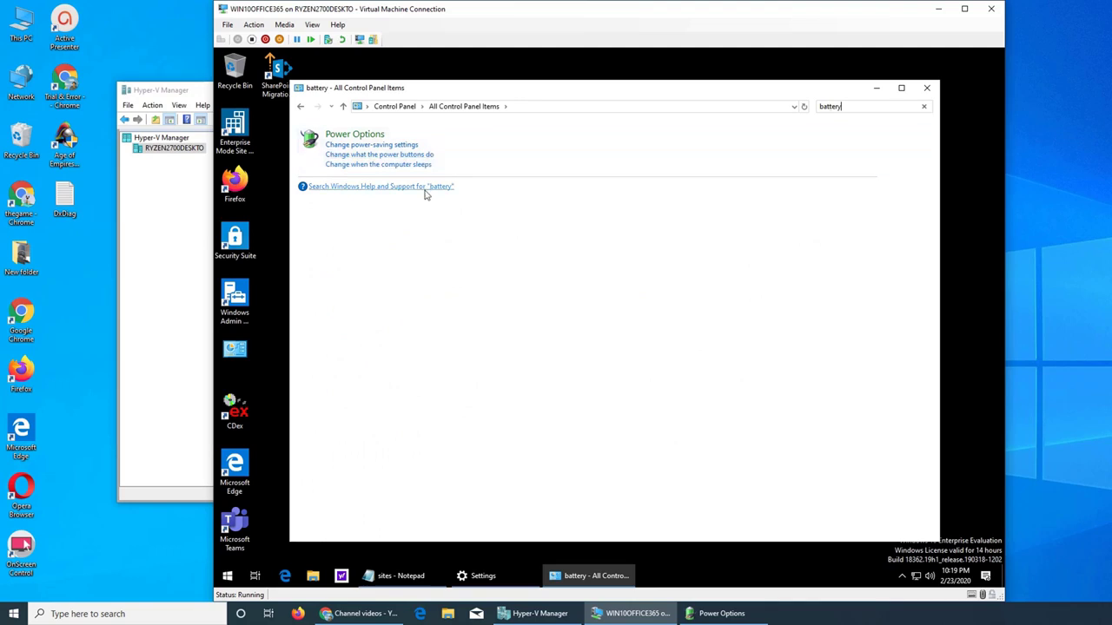
click(348, 133)
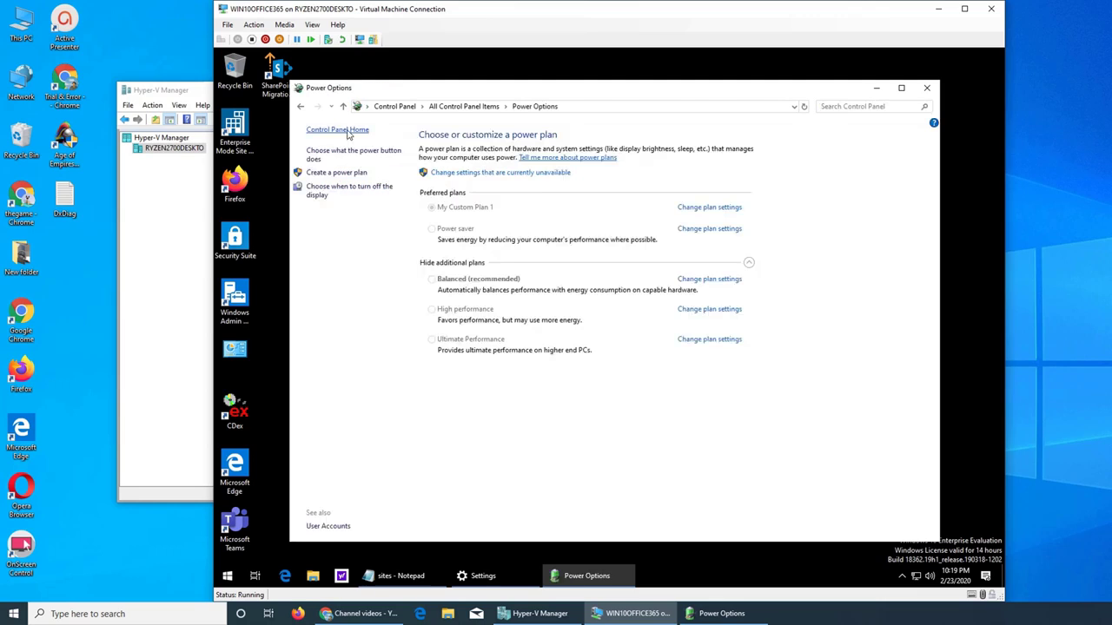
- Unlock the unavailable plan settings and switch the active plan from My Custom Plan 1 to Balanced (recommended)
click(499, 173)
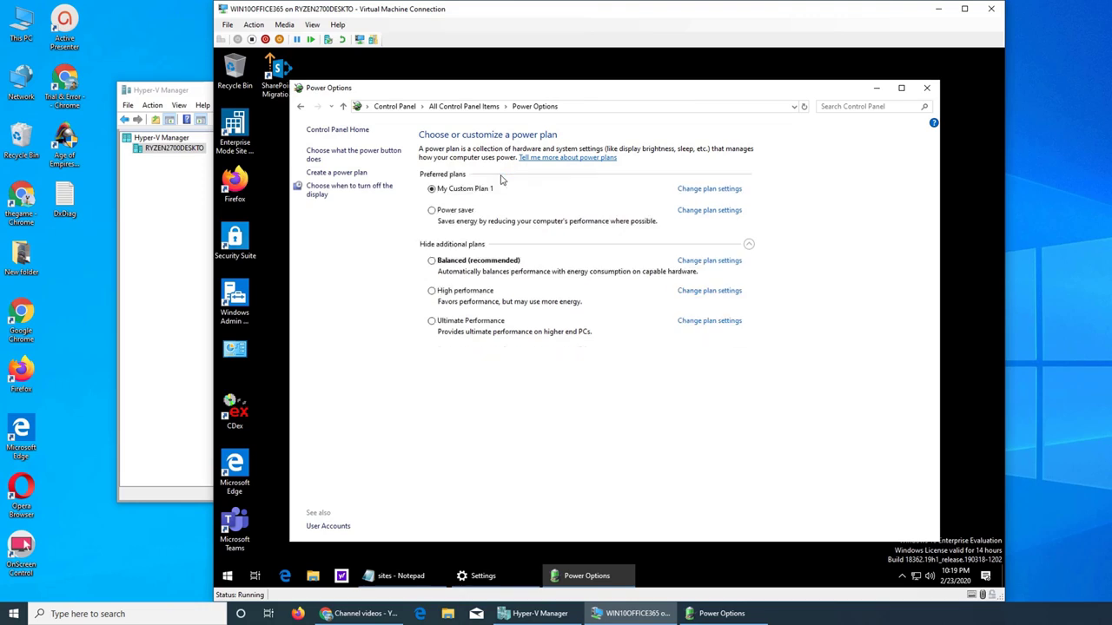
click(457, 262)
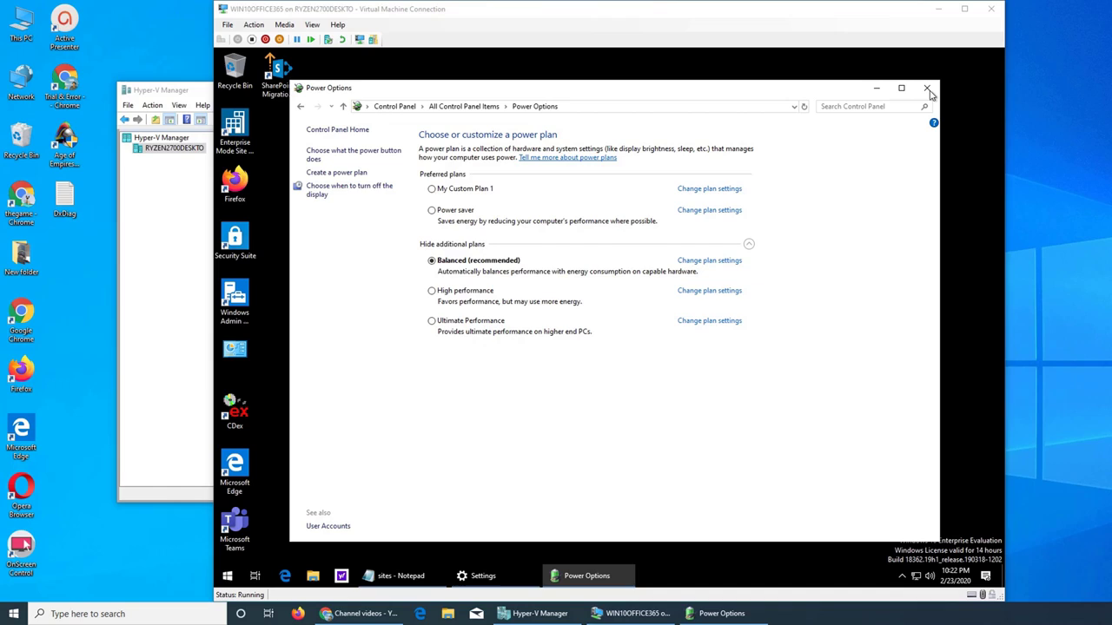
- Close Power Options and return to Settings' Power & sleep page showing 10-minute screen off and Better performance
click(927, 91)
right_click(474, 157)
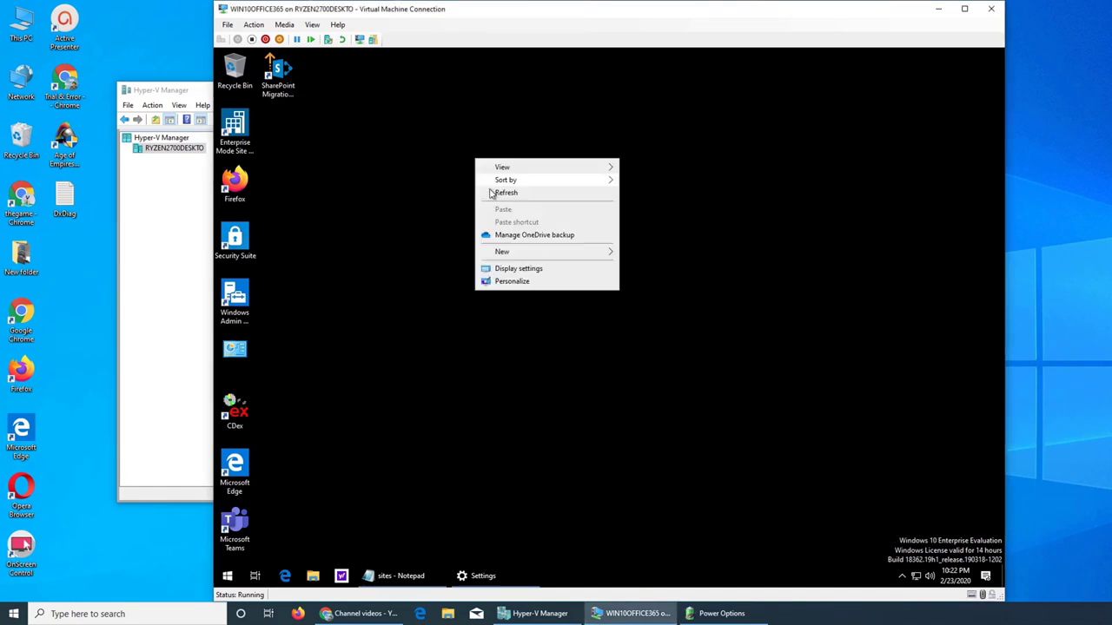
click(512, 194)
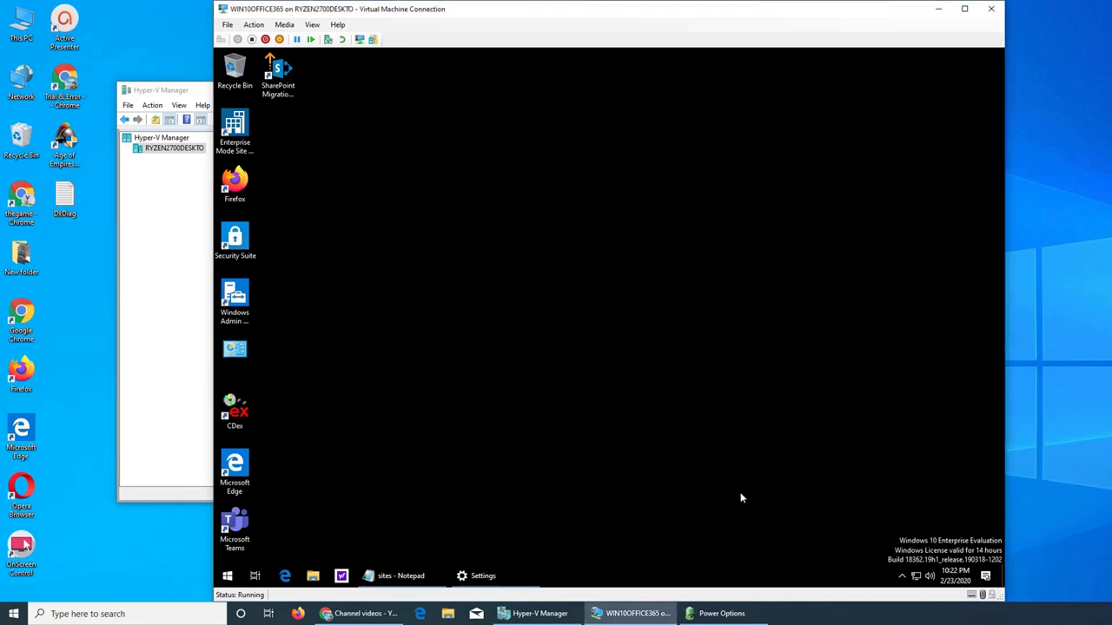
click(480, 576)
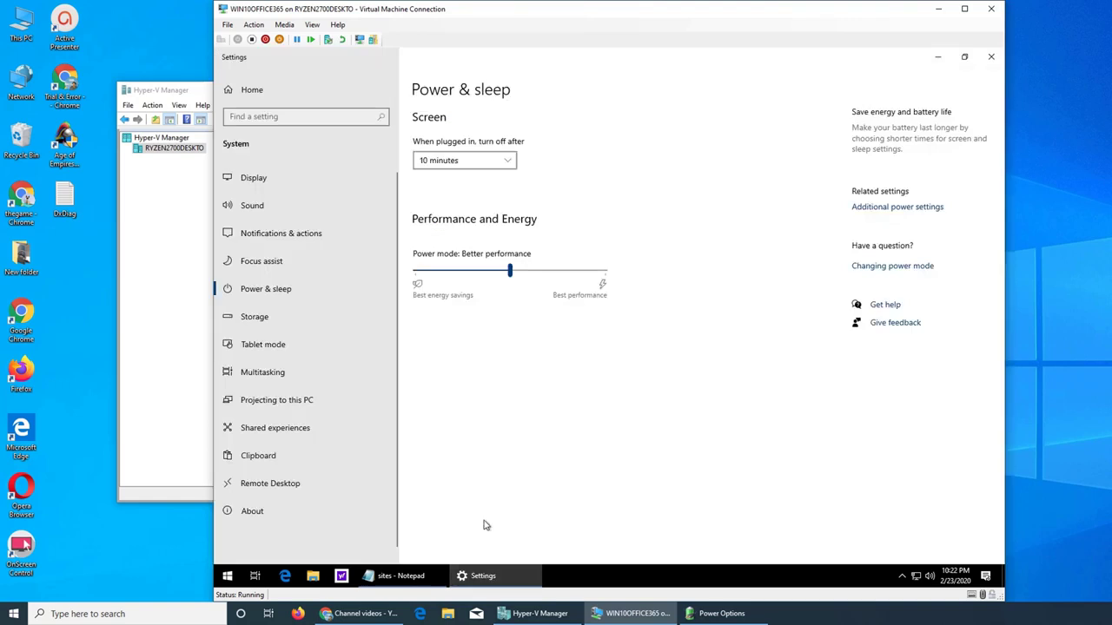